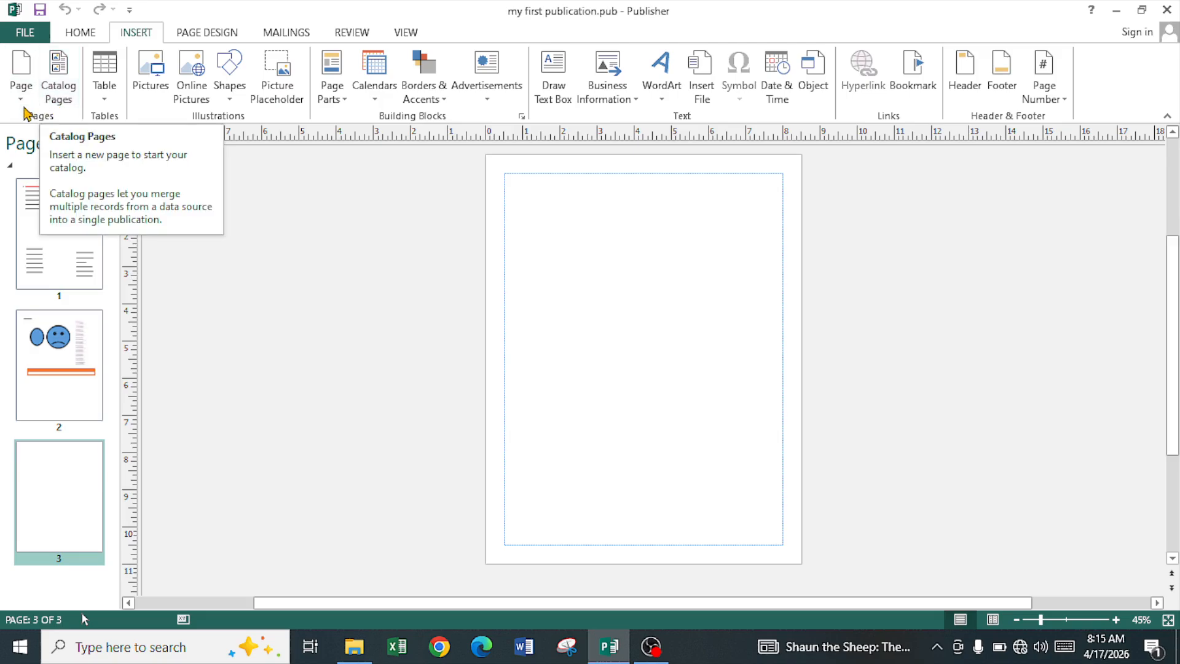
# Insert a duplicate of blank page 3 and add a catalog page after it
pyautogui.click(24, 101)
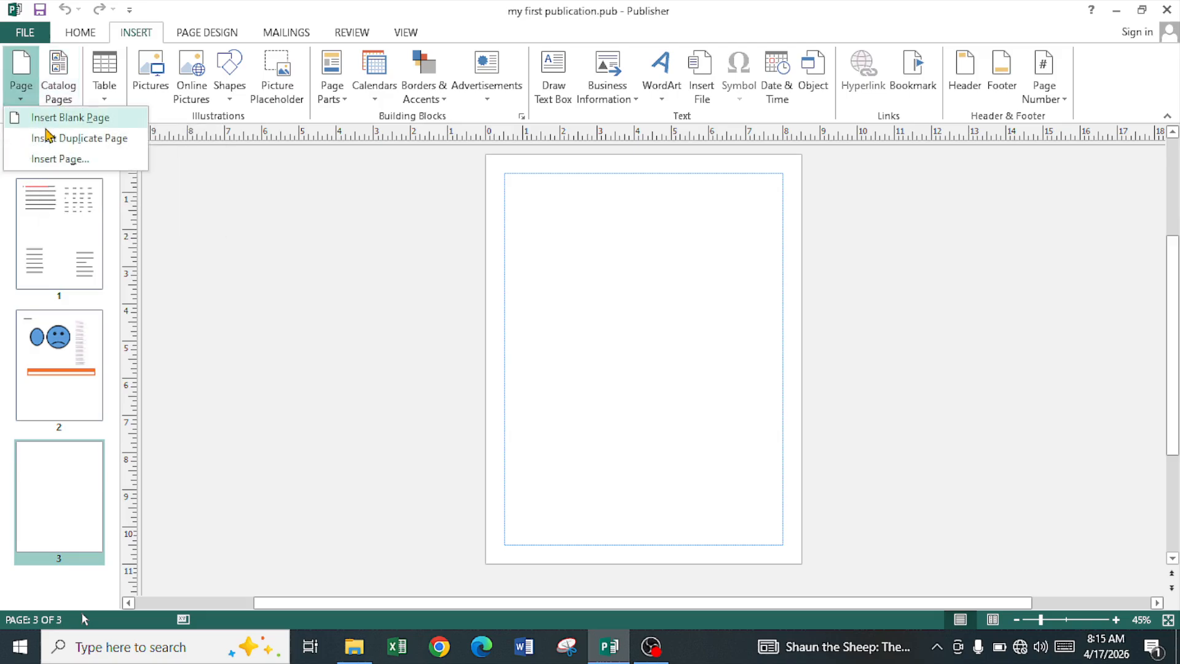
pyautogui.click(50, 138)
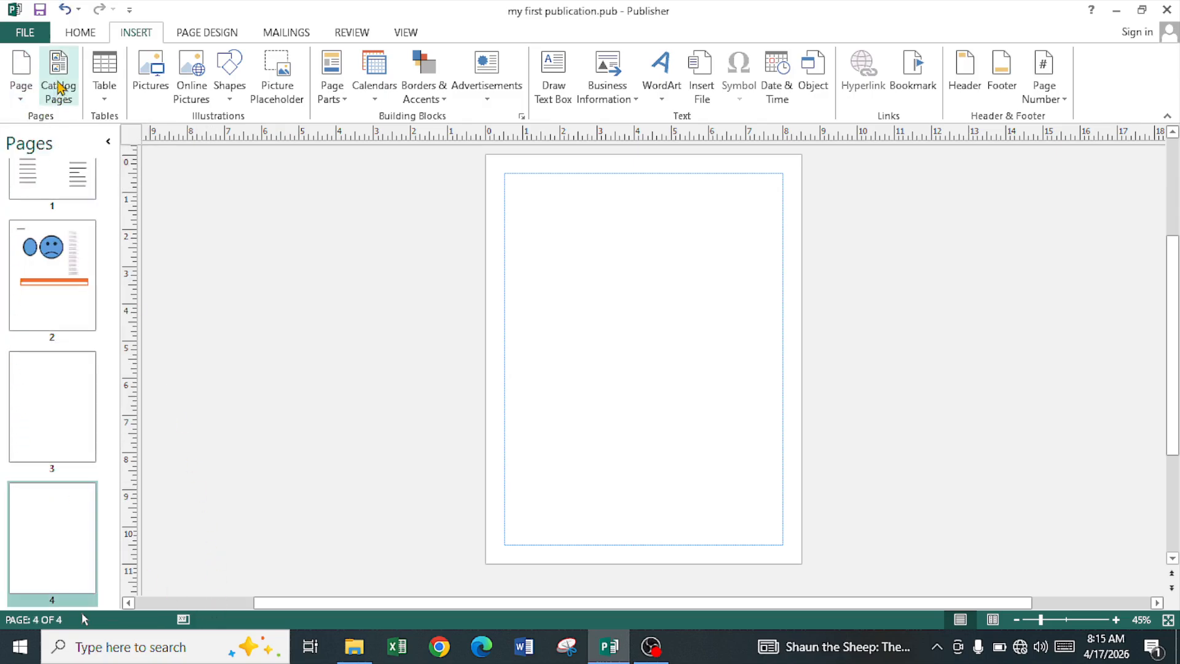
pyautogui.click(60, 88)
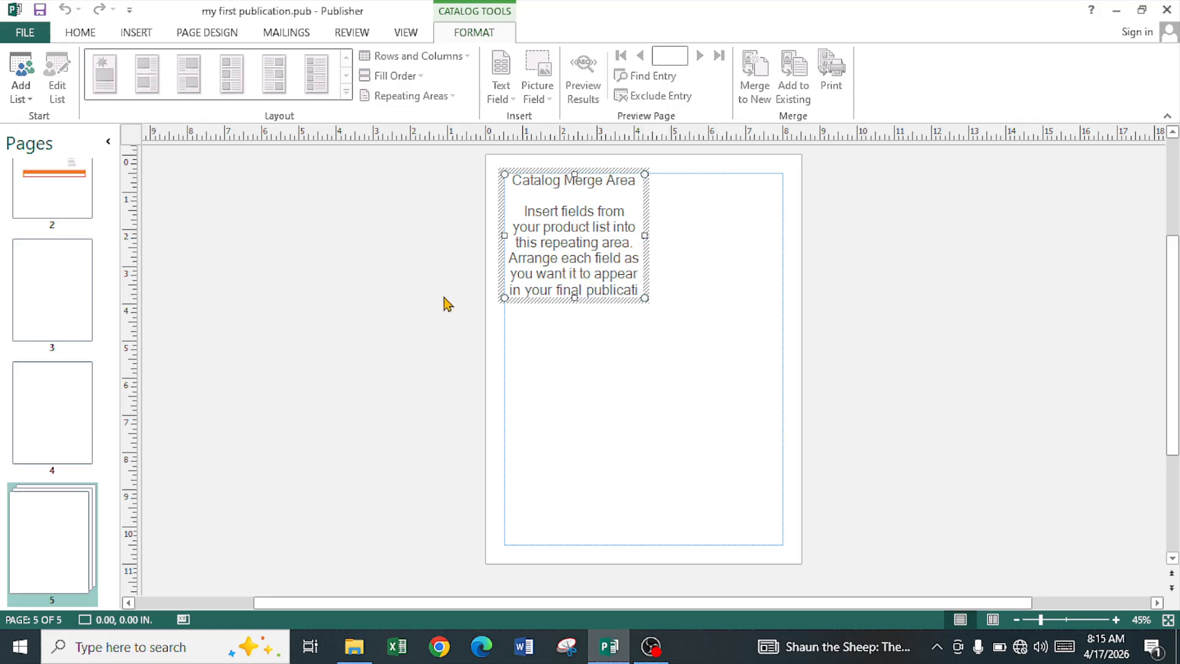
# Insert a table with 12 rows and 4 columns on page 3
pyautogui.click(81, 33)
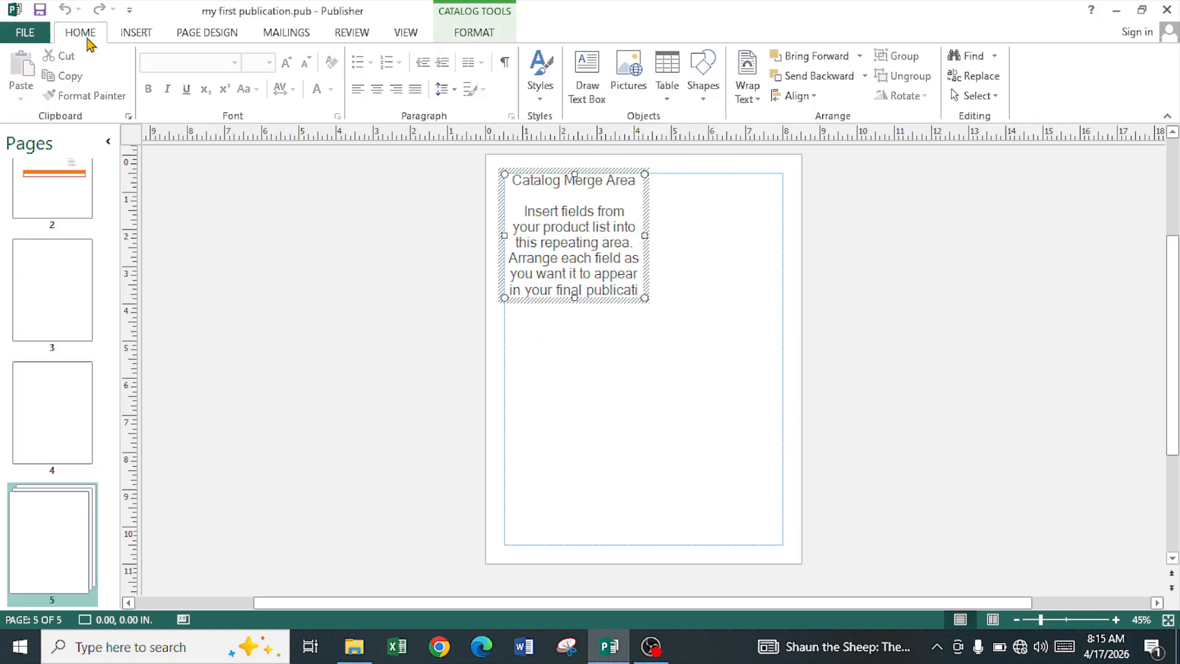
pyautogui.click(150, 39)
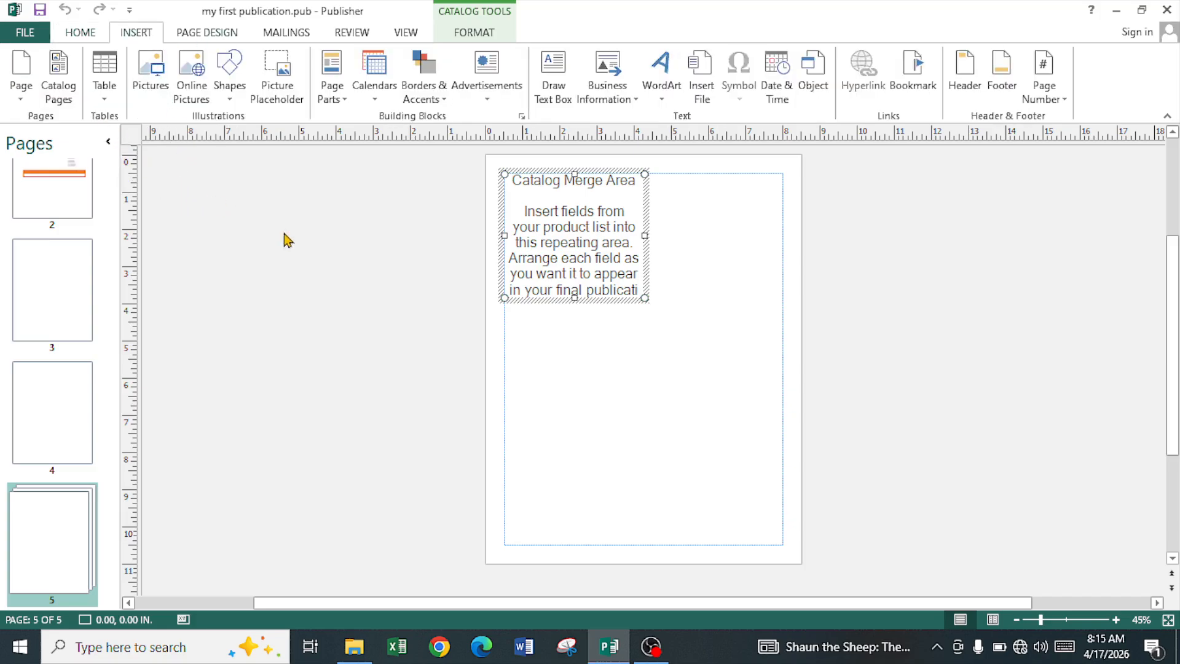
pyautogui.click(59, 297)
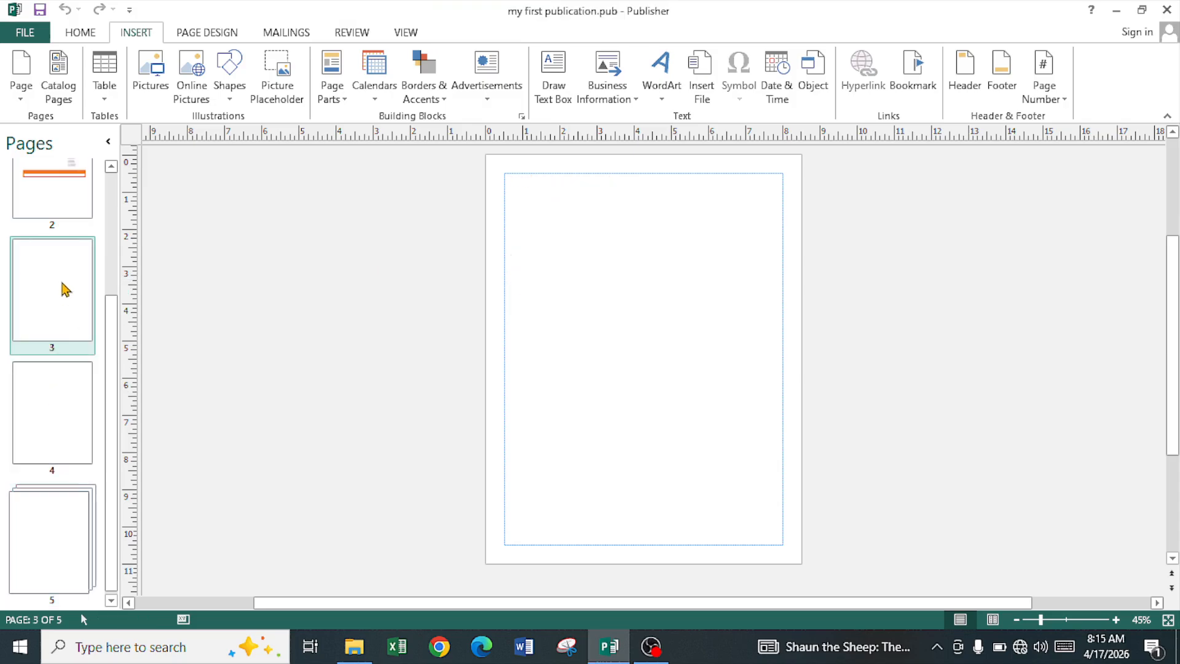
pyautogui.click(105, 76)
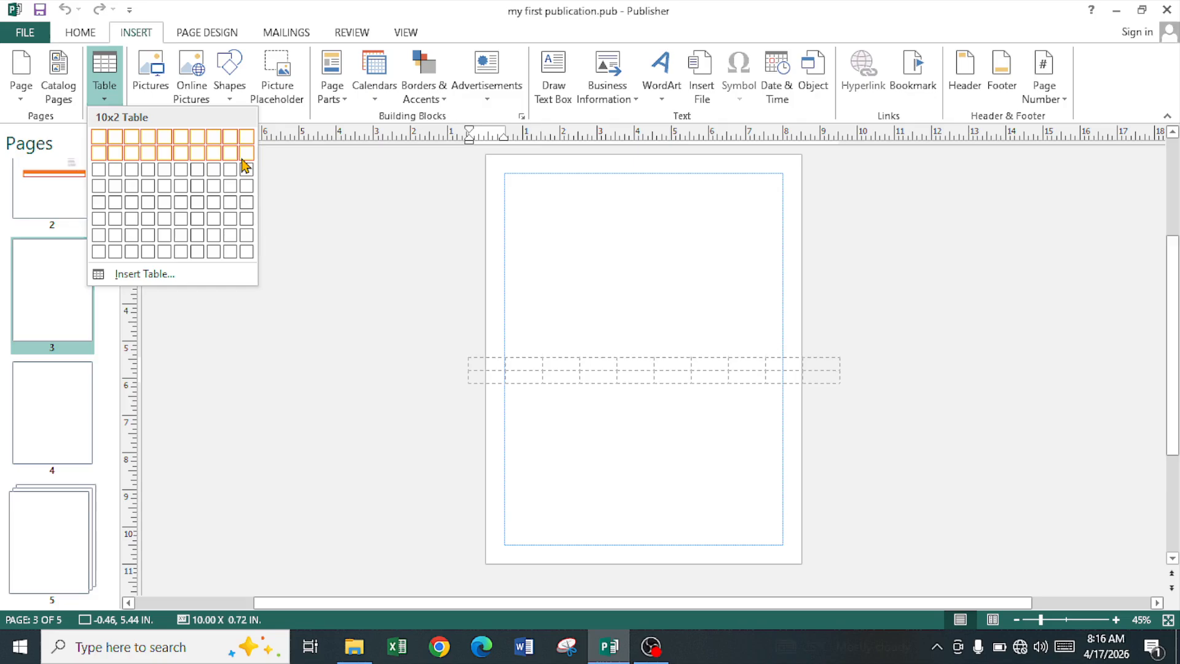
pyautogui.click(133, 278)
pyautogui.moveTo(540, 278); pyautogui.dragTo(344, 244)
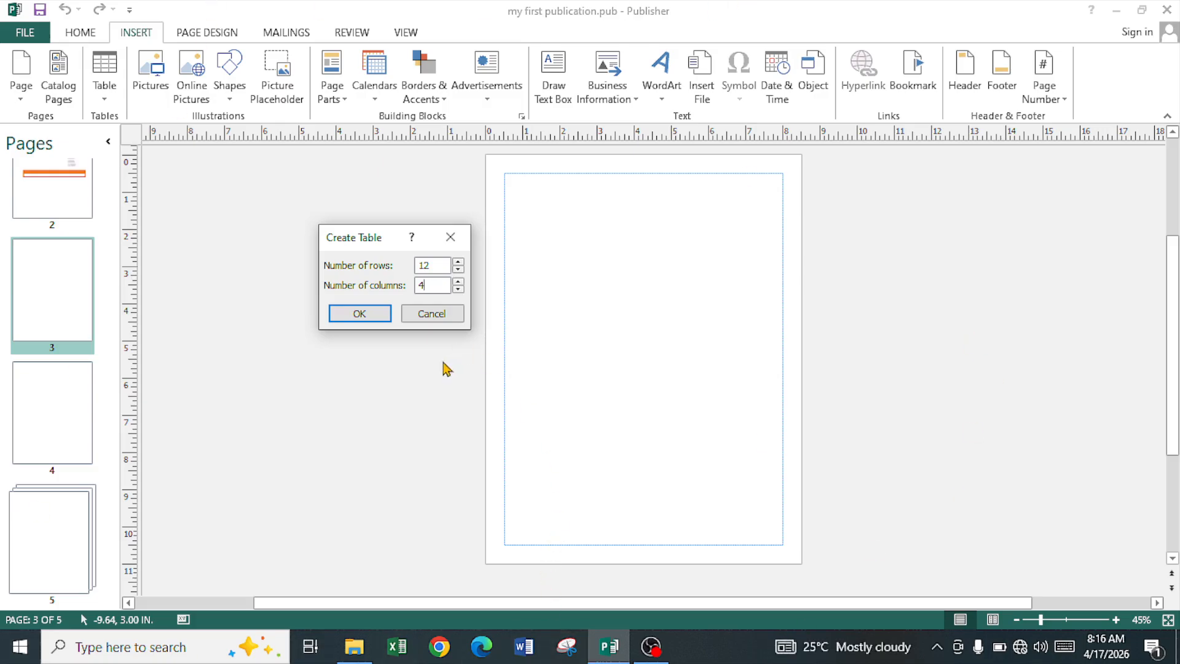
pyautogui.click(345, 318)
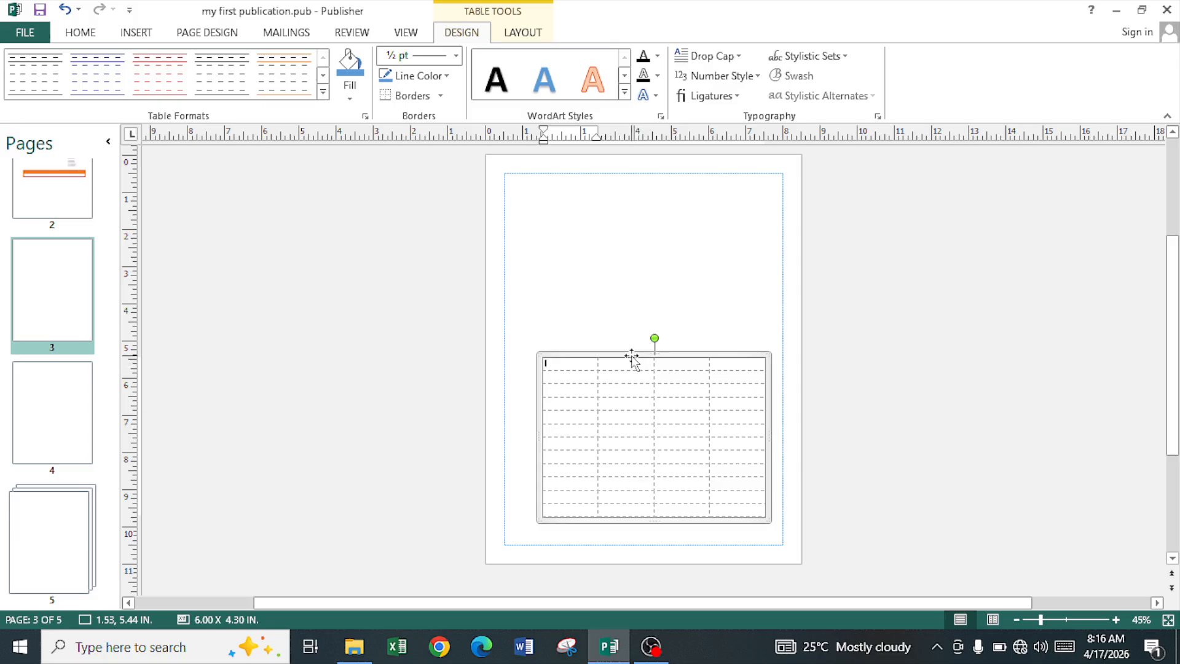
# Move the table up to about 1.60, 1.70 in and adjust its columns to an overall width of about 5.99 in
pyautogui.moveTo(631, 356); pyautogui.dragTo(632, 216)
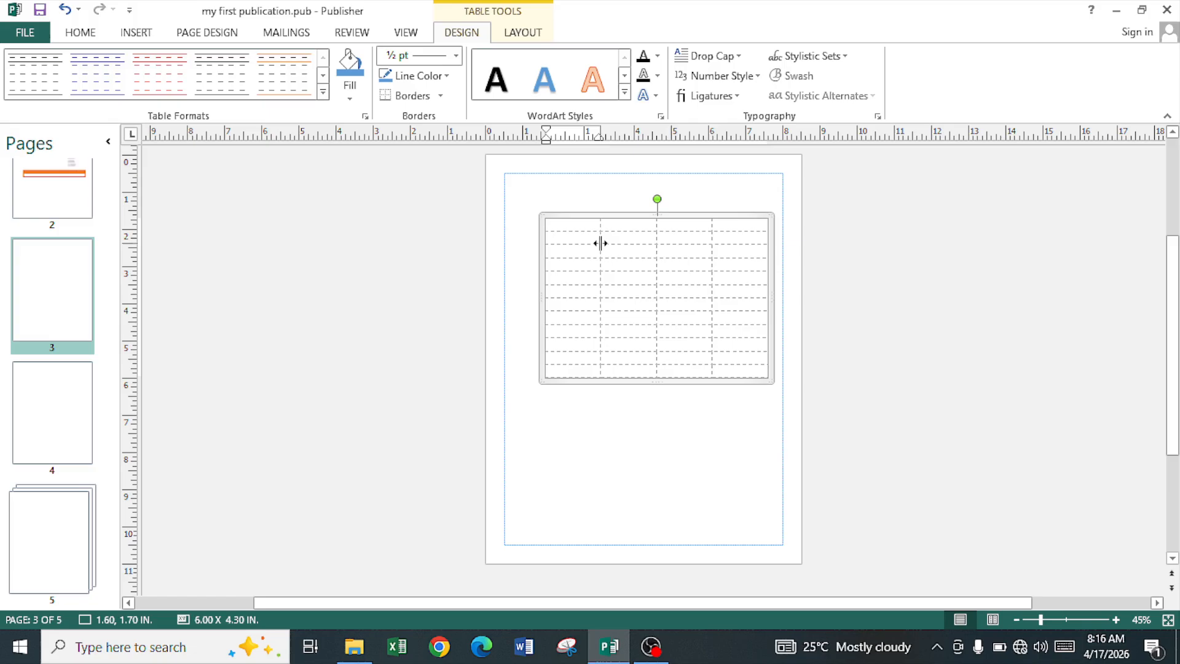
pyautogui.moveTo(600, 244); pyautogui.dragTo(606, 245)
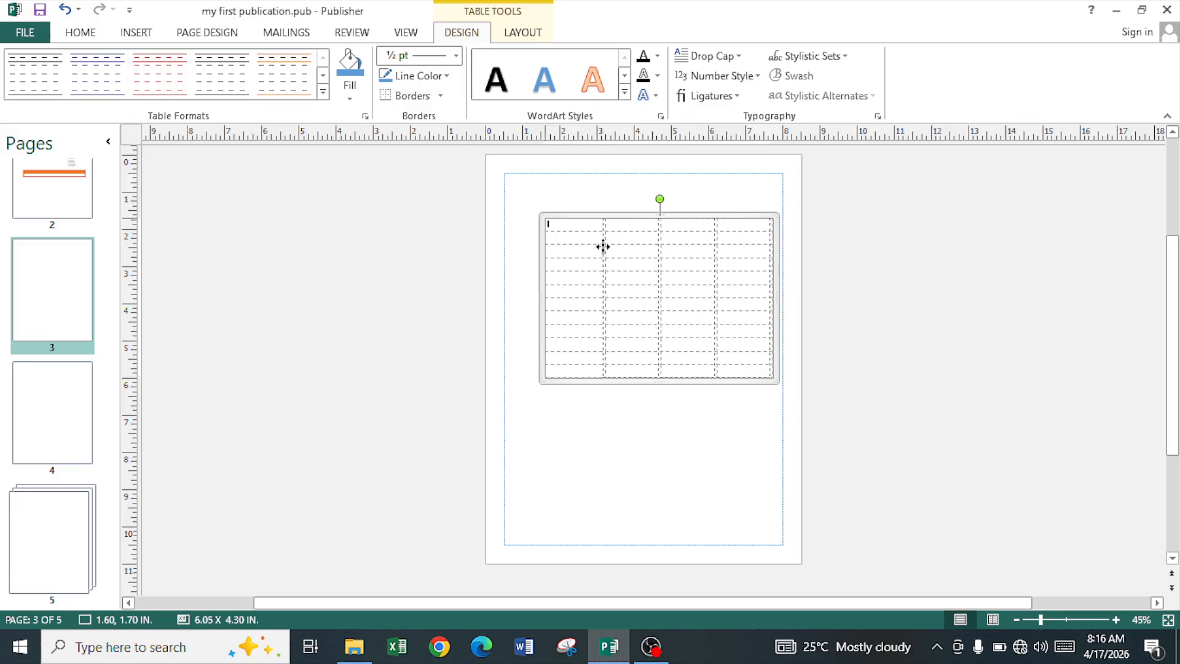
pyautogui.moveTo(605, 246); pyautogui.dragTo(600, 247)
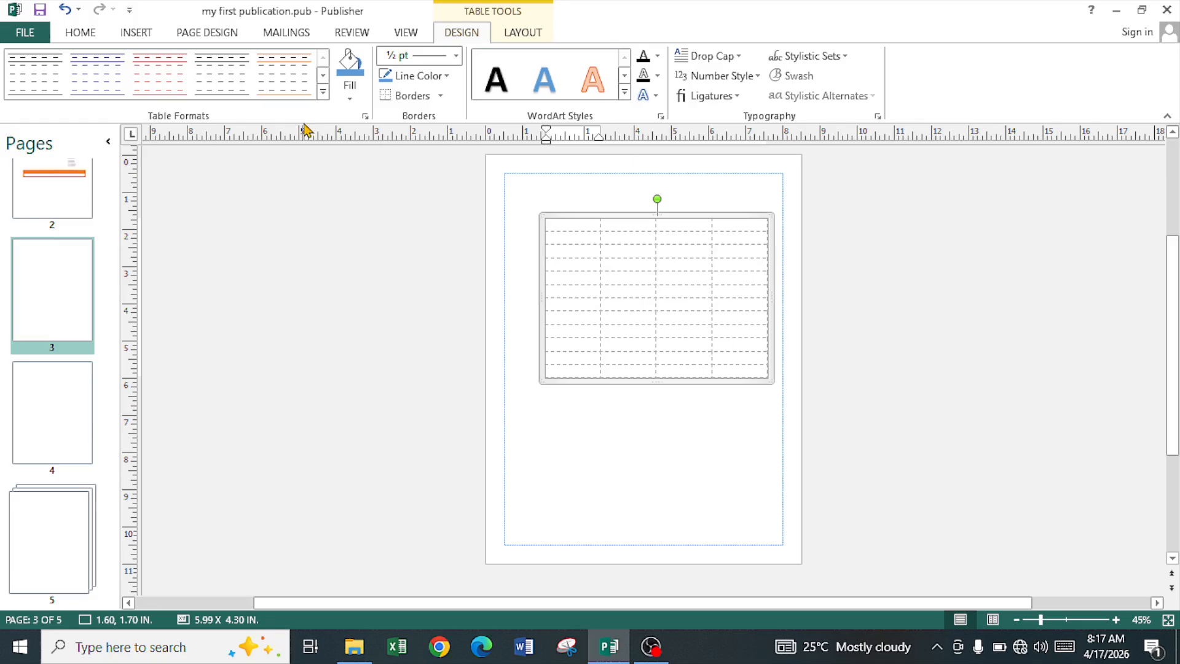
# Apply the blue table format with a solid header row, solid first column and banded rows
pyautogui.click(323, 92)
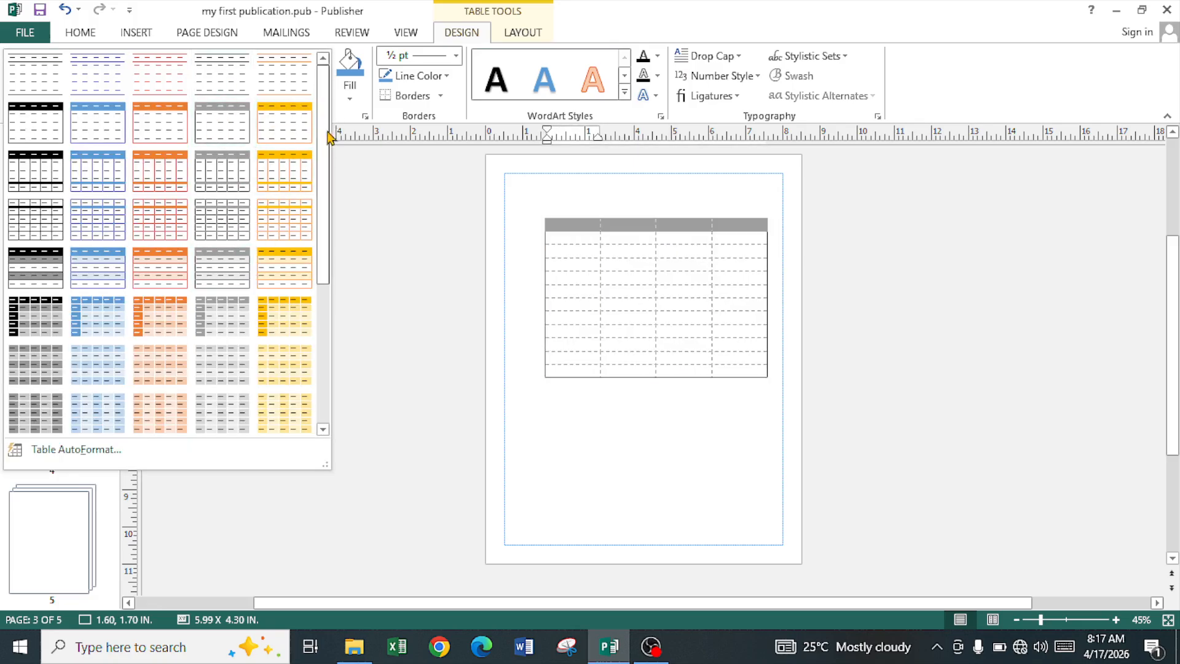
pyautogui.moveTo(327, 108); pyautogui.dragTo(342, 297)
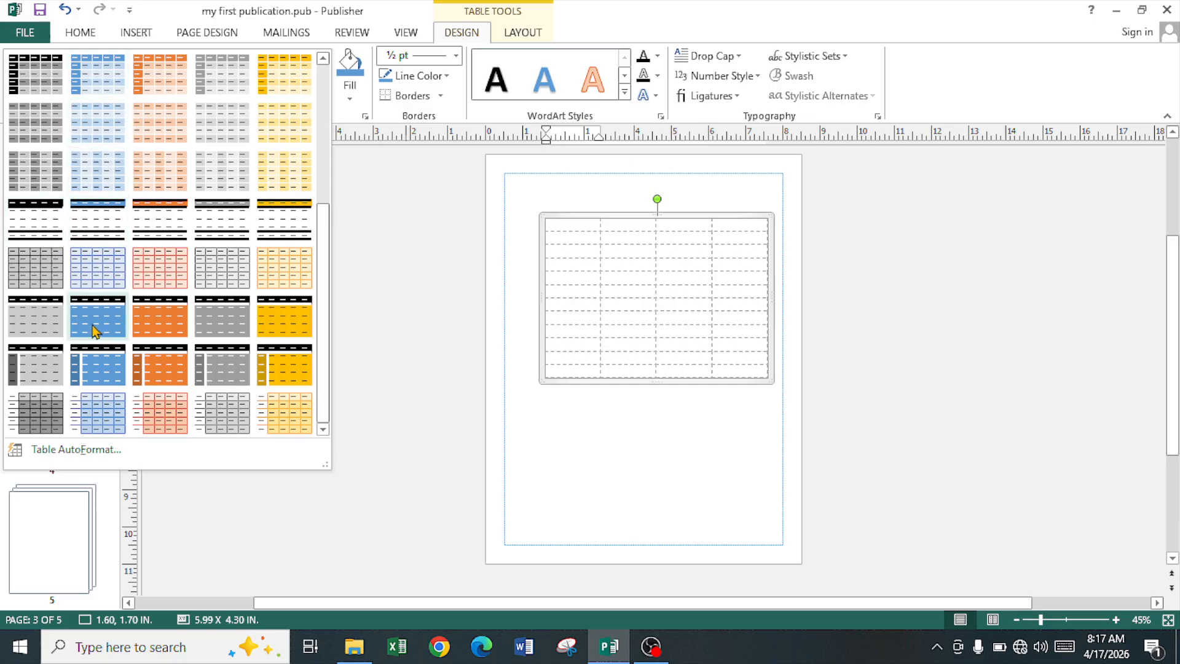
pyautogui.scroll(5, 119, 211)
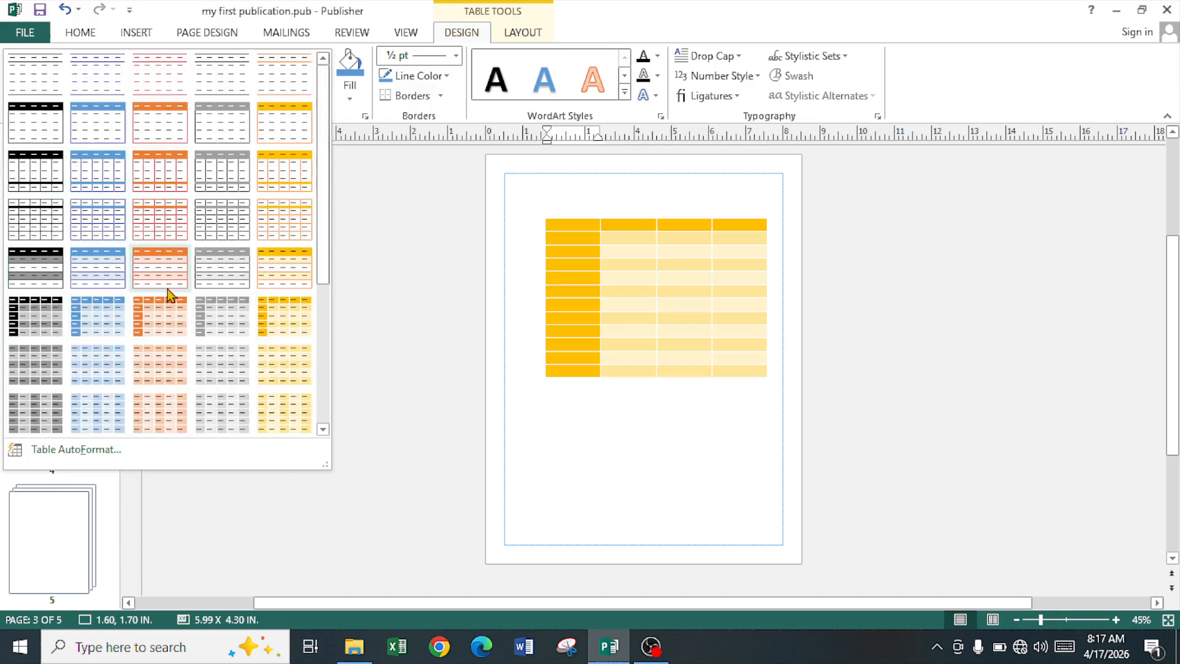
pyautogui.click(88, 317)
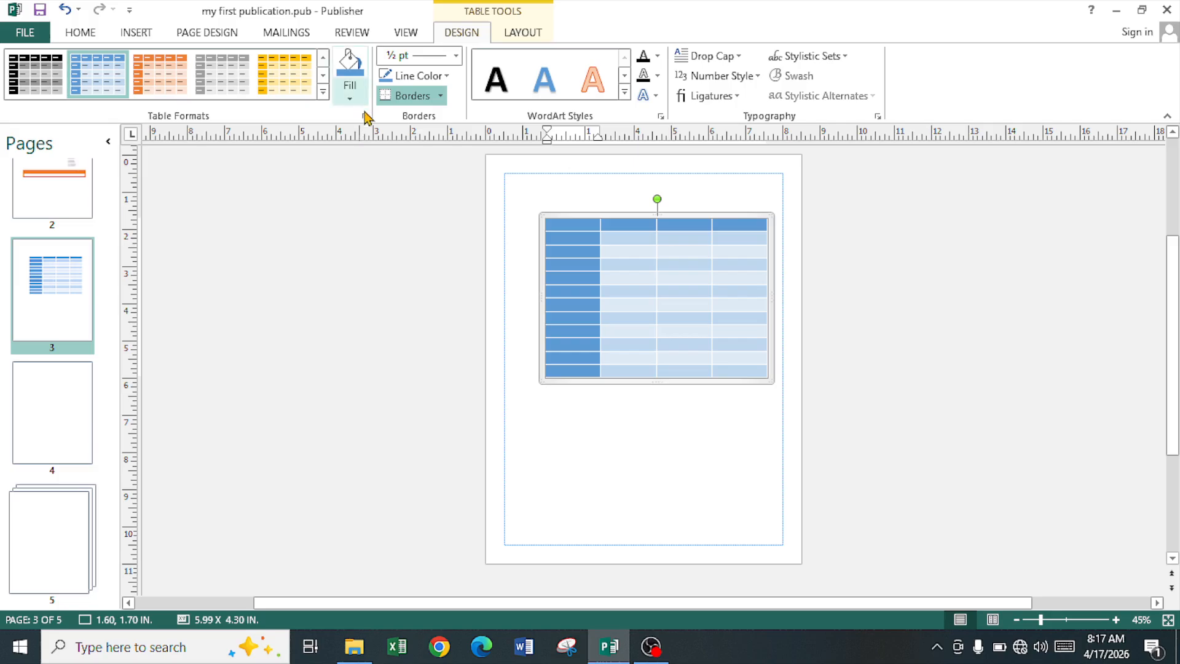
pyautogui.click(30, 86)
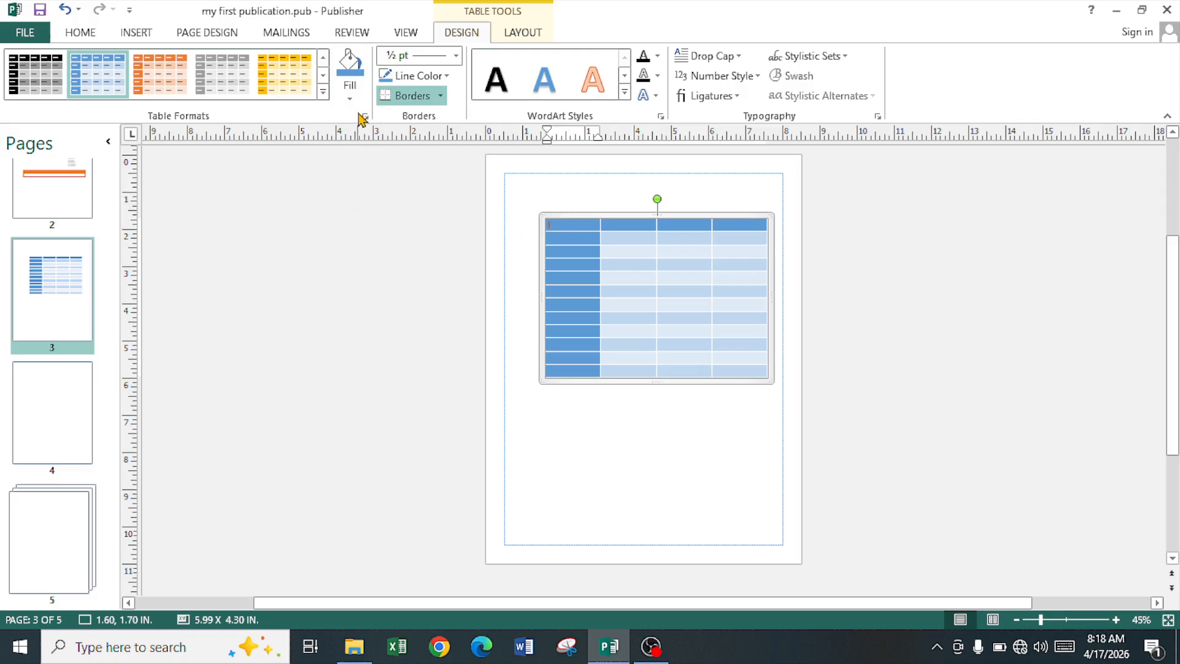
# Fill all four cells of the table's header row with orange
pyautogui.click(350, 95)
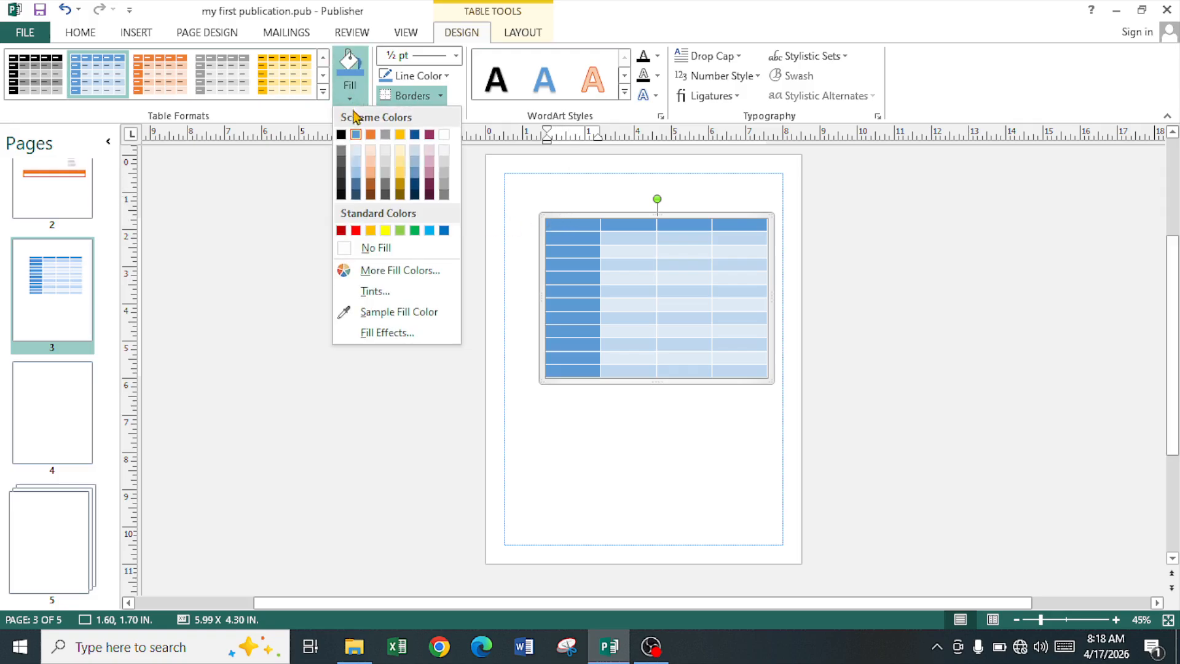
pyautogui.click(371, 135)
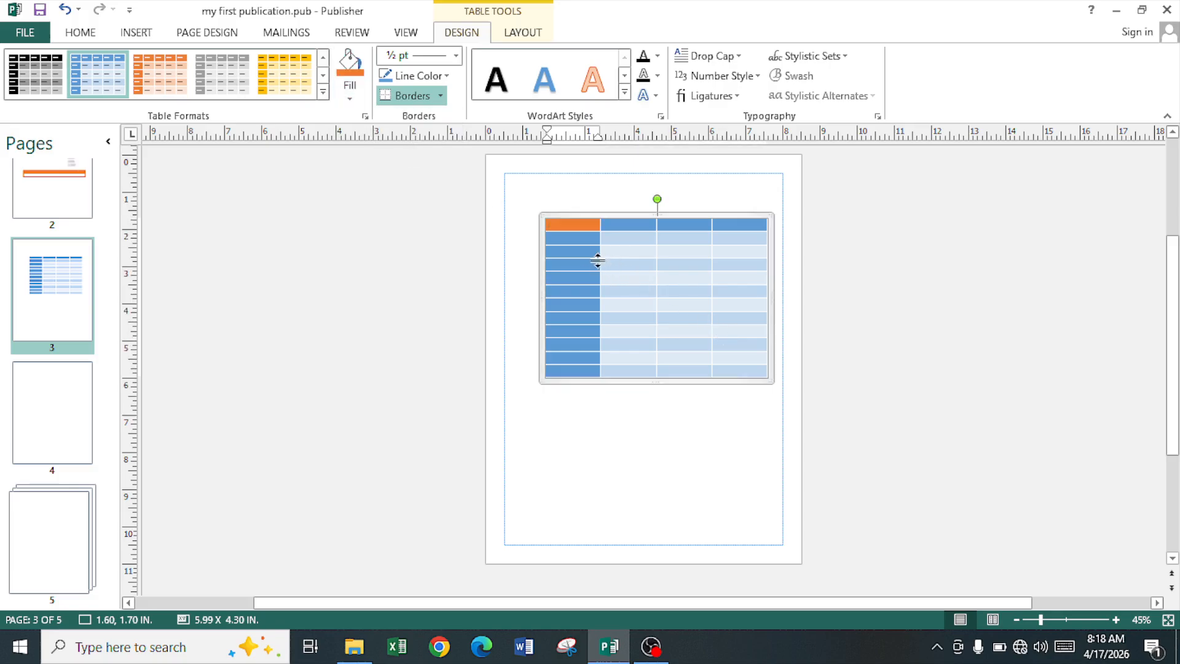
pyautogui.moveTo(575, 228); pyautogui.dragTo(731, 225)
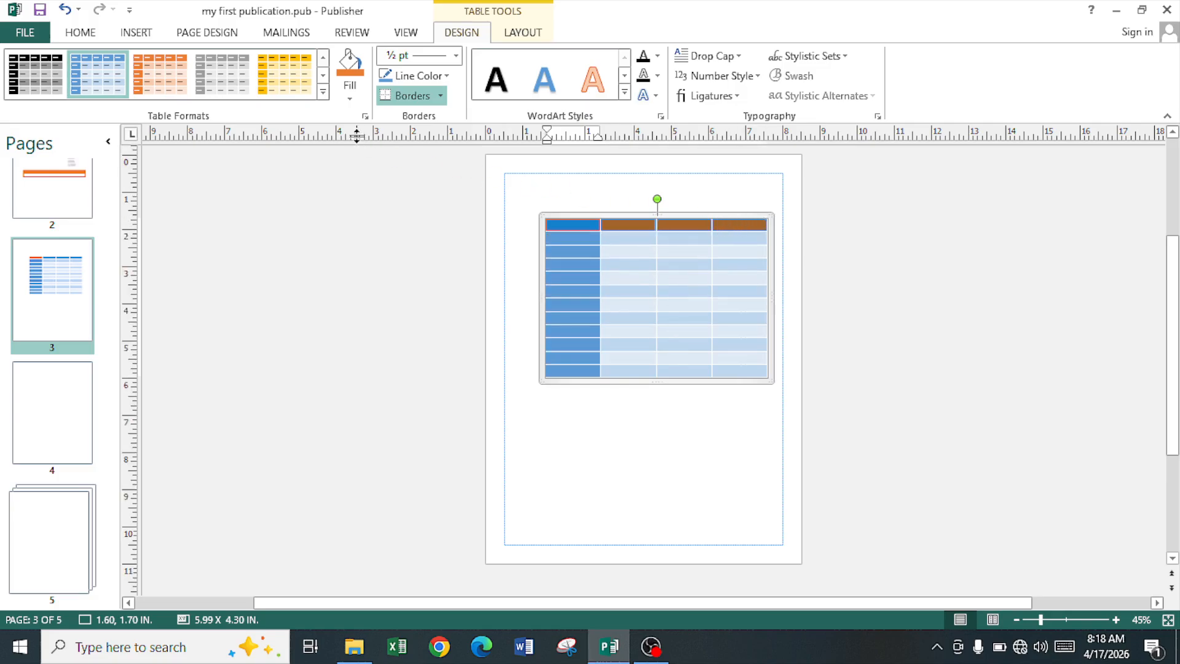
pyautogui.click(351, 84)
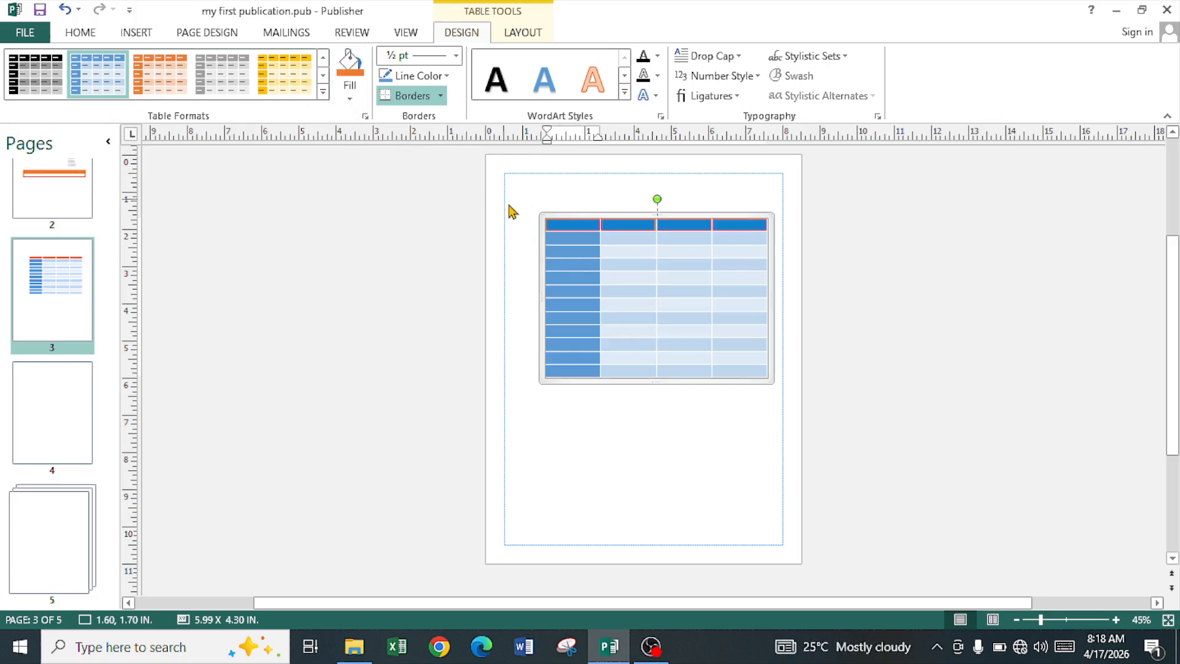
pyautogui.click(550, 249)
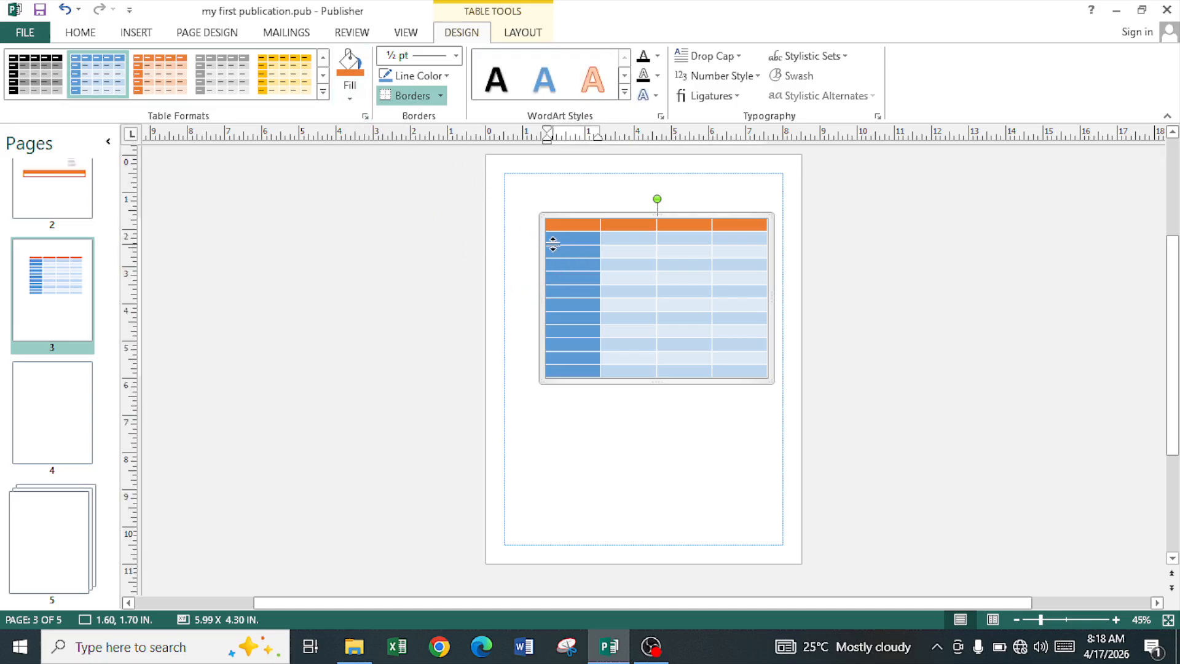
# Fill the table's third row with light blue and shift the table left to about 1.25, 1.70 in
pyautogui.moveTo(559, 257); pyautogui.dragTo(756, 253)
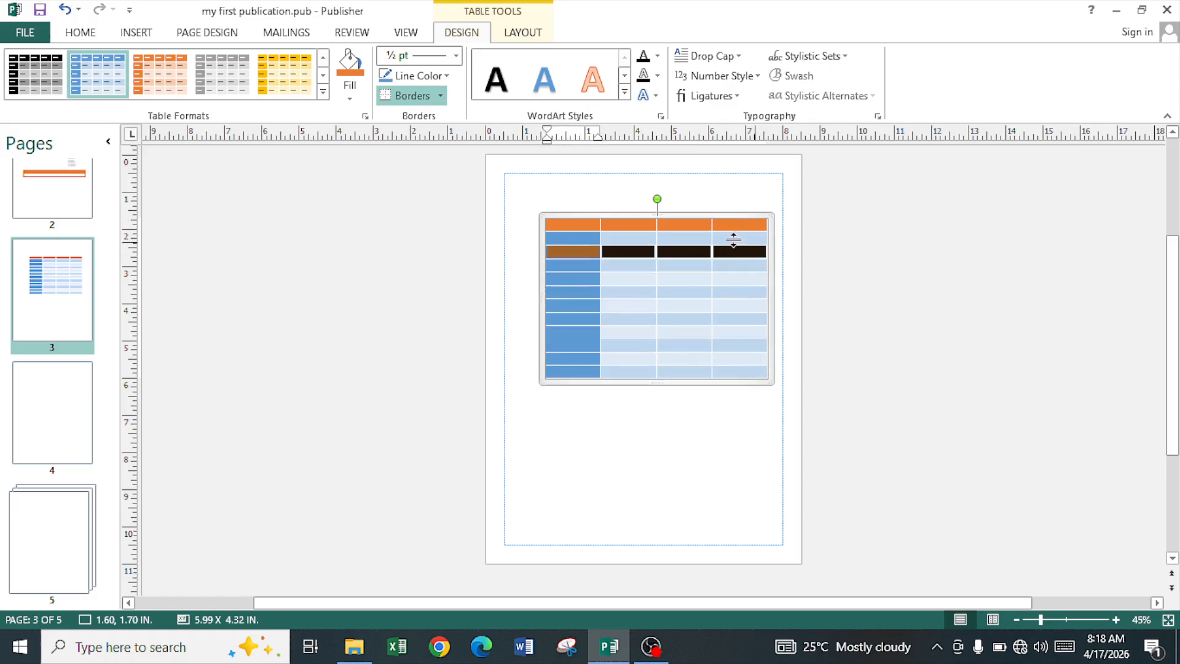
pyautogui.click(350, 92)
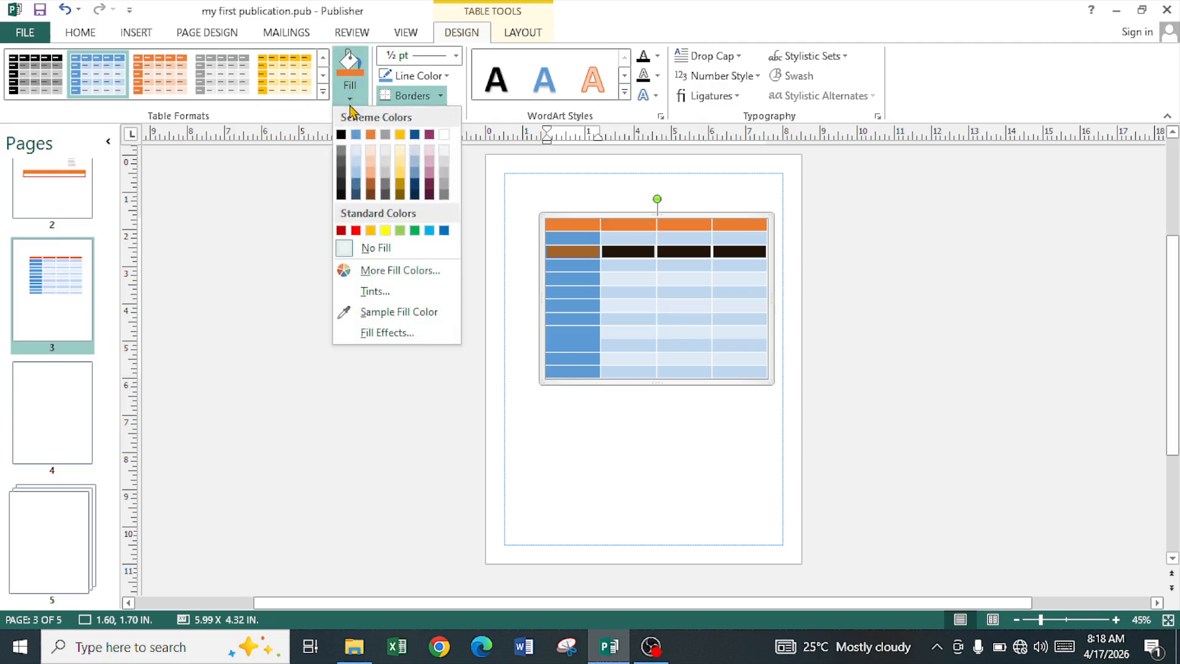
pyautogui.click(430, 230)
pyautogui.click(603, 281)
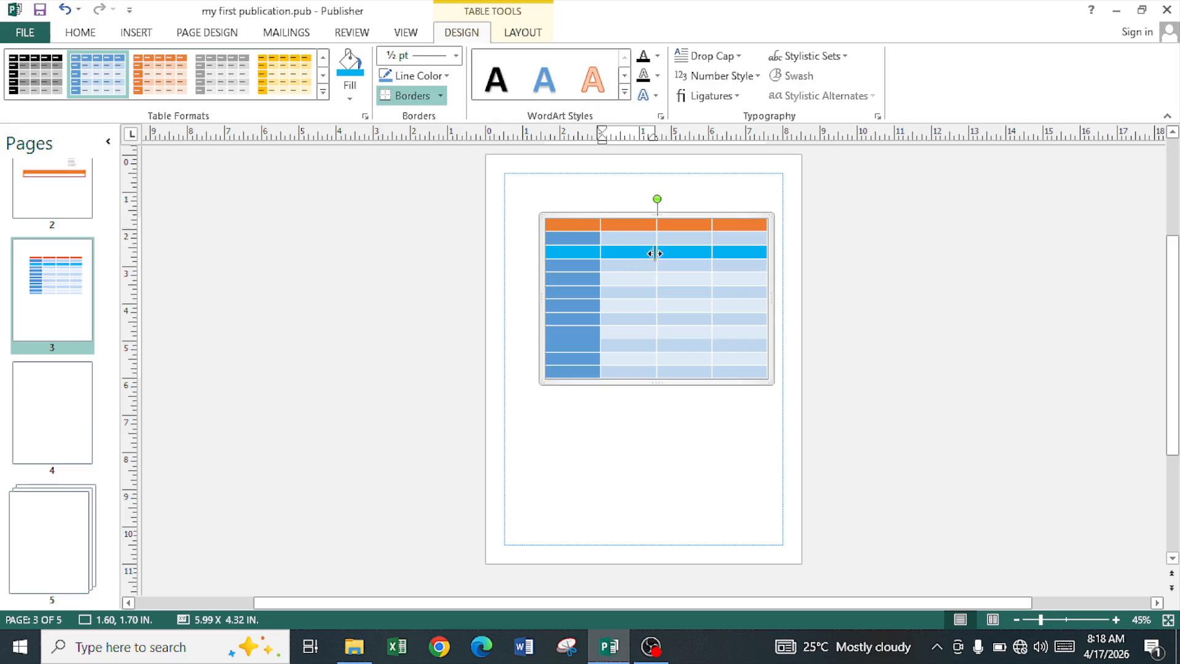
pyautogui.moveTo(614, 222); pyautogui.dragTo(617, 214)
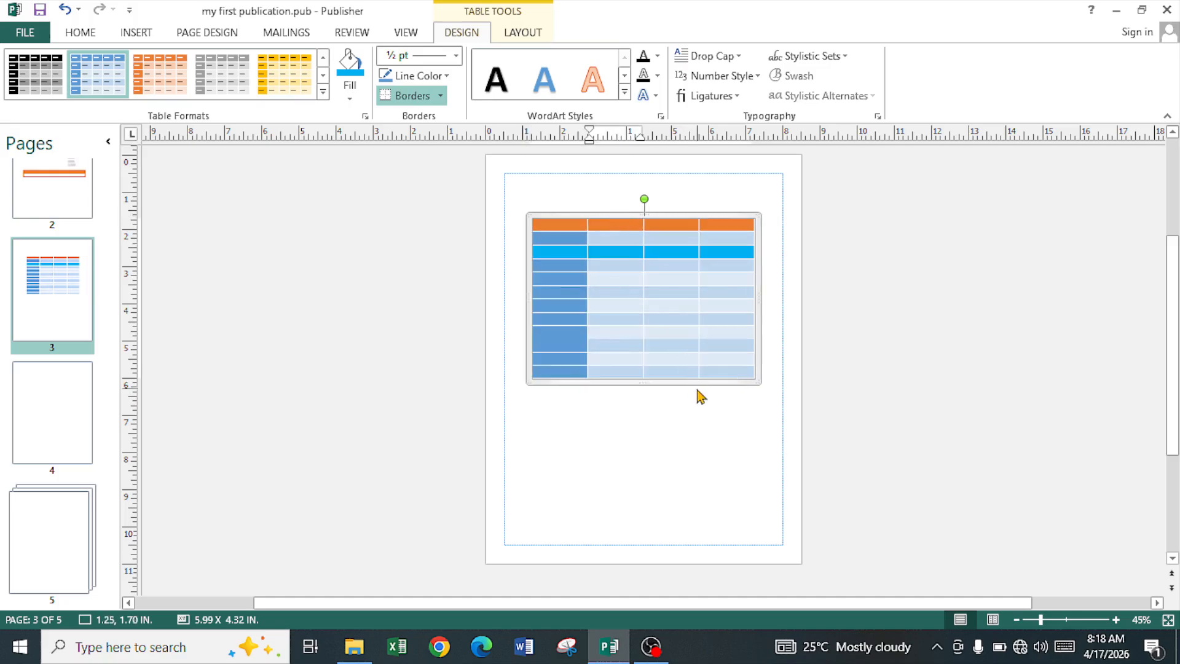
# Remove all borders from every cell of the table with the No Border option
pyautogui.click(441, 97)
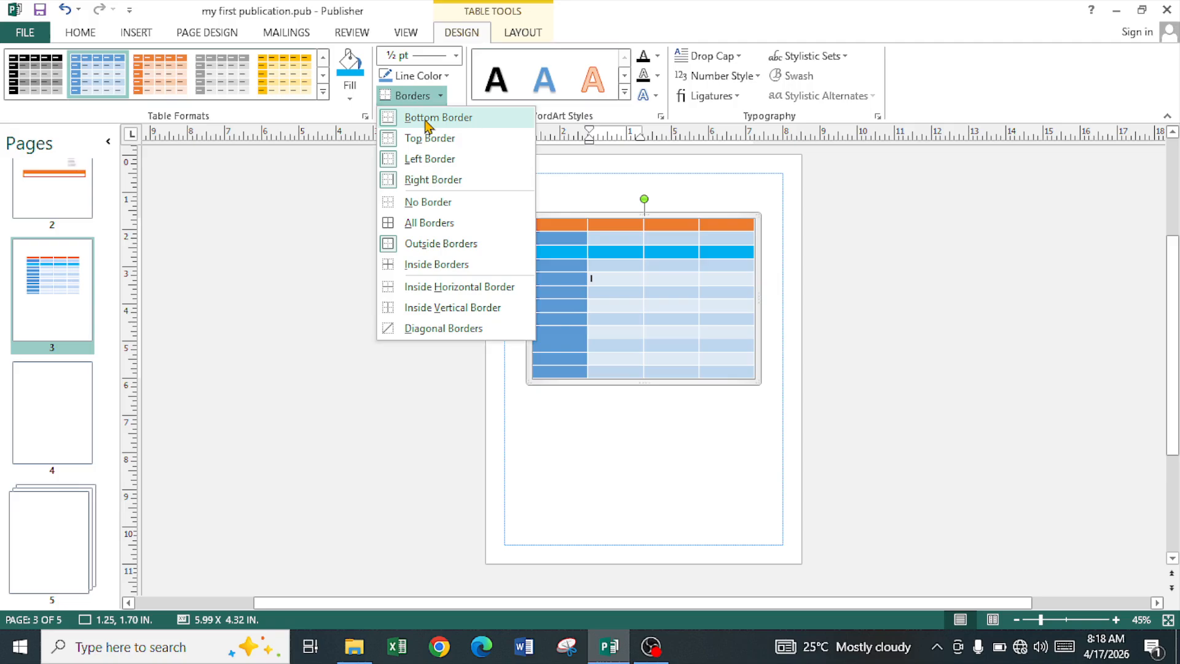
pyautogui.click(651, 254)
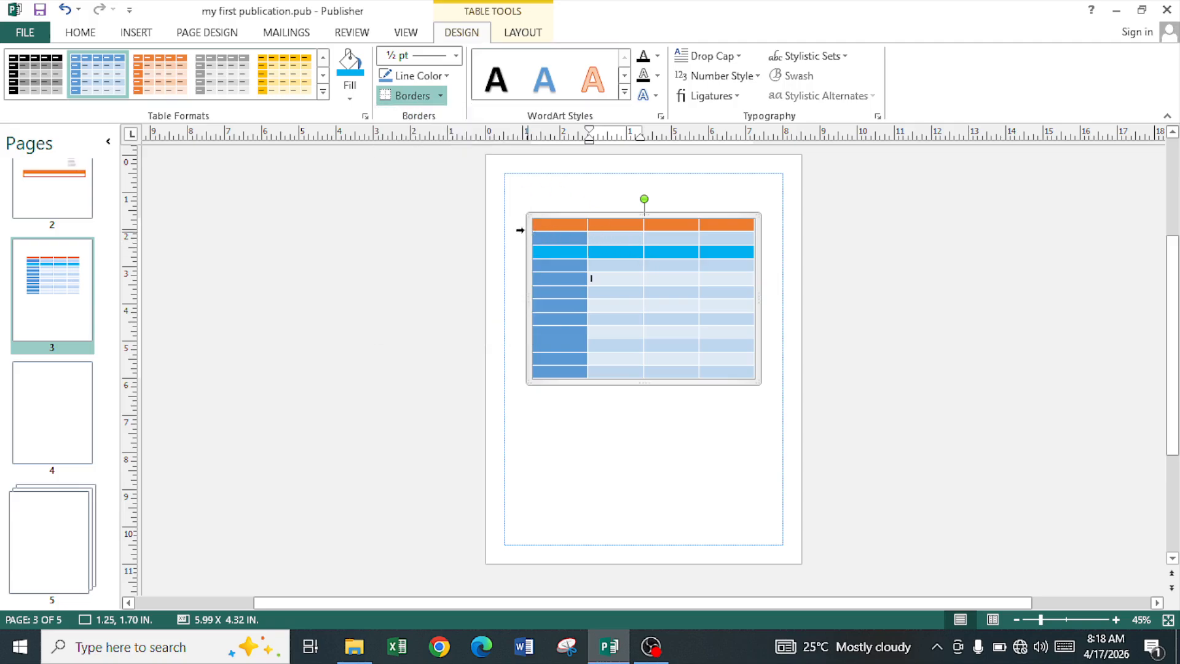
pyautogui.click(555, 225)
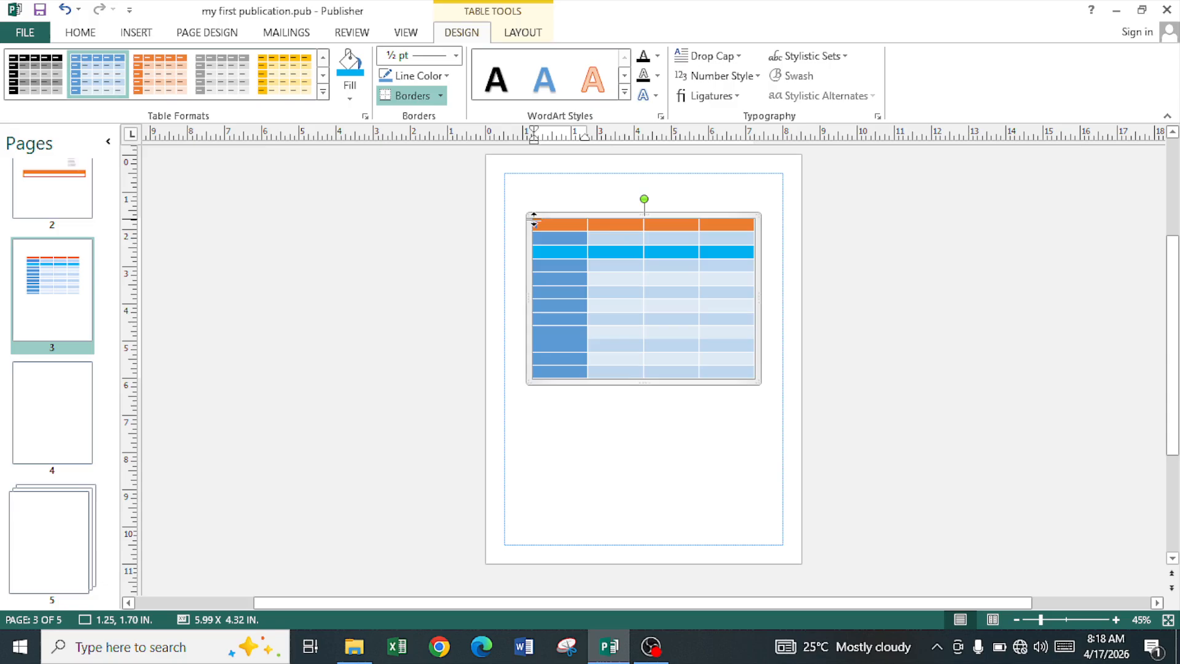
pyautogui.moveTo(546, 228); pyautogui.dragTo(742, 371)
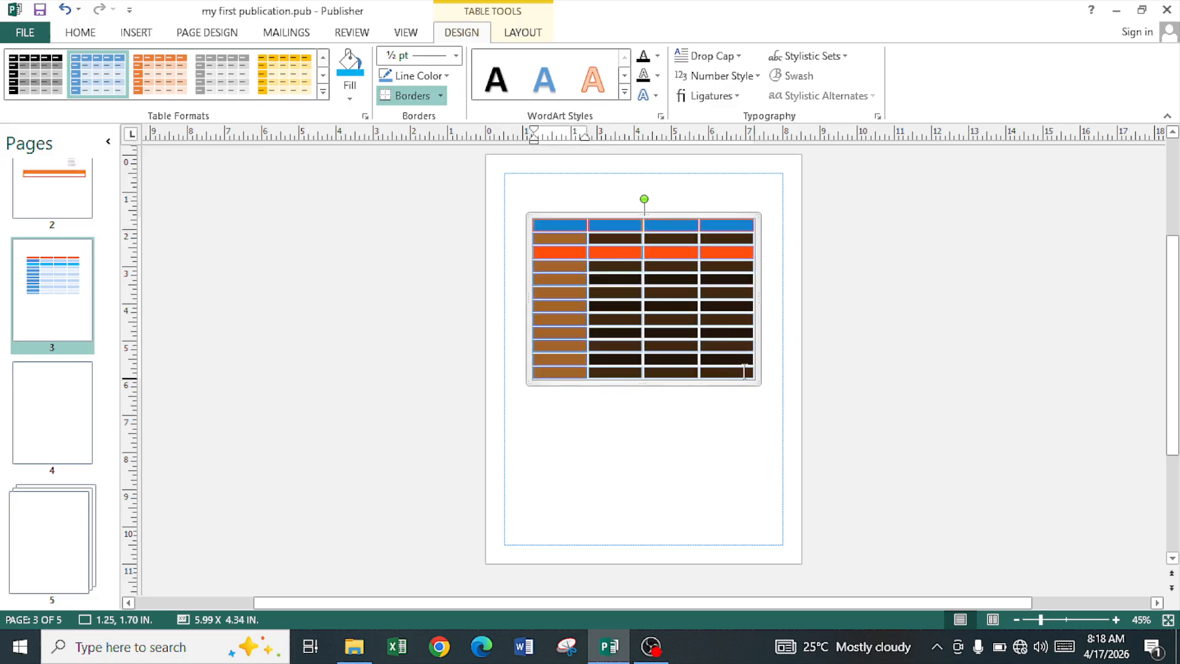
pyautogui.click(441, 97)
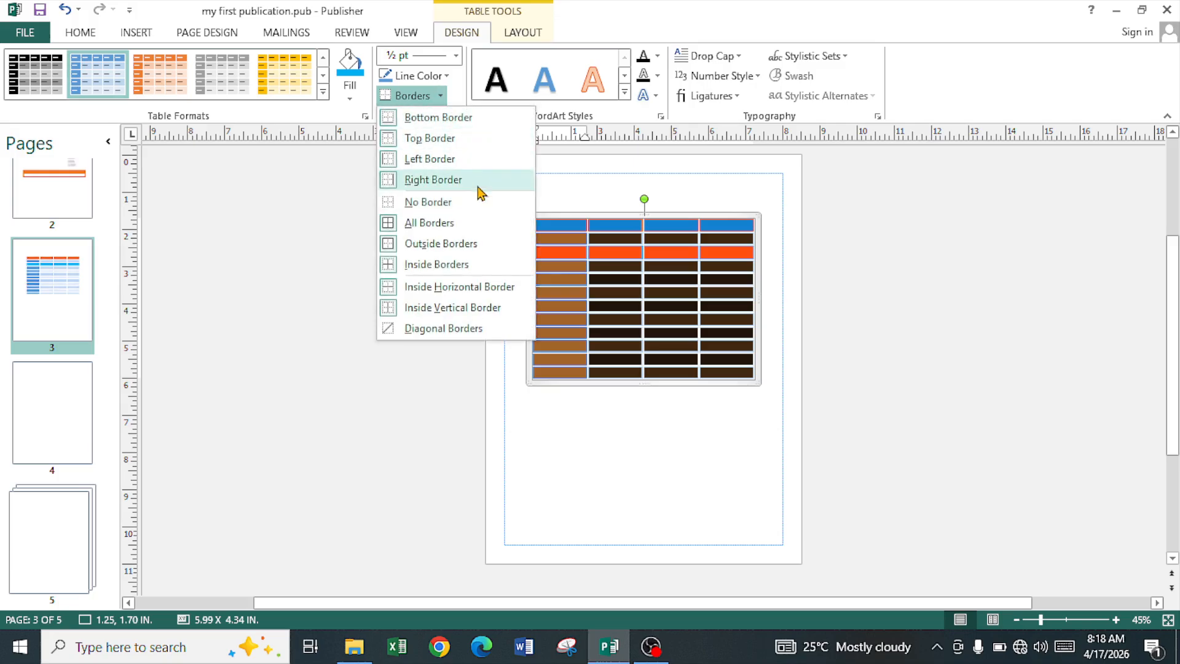
pyautogui.click(450, 208)
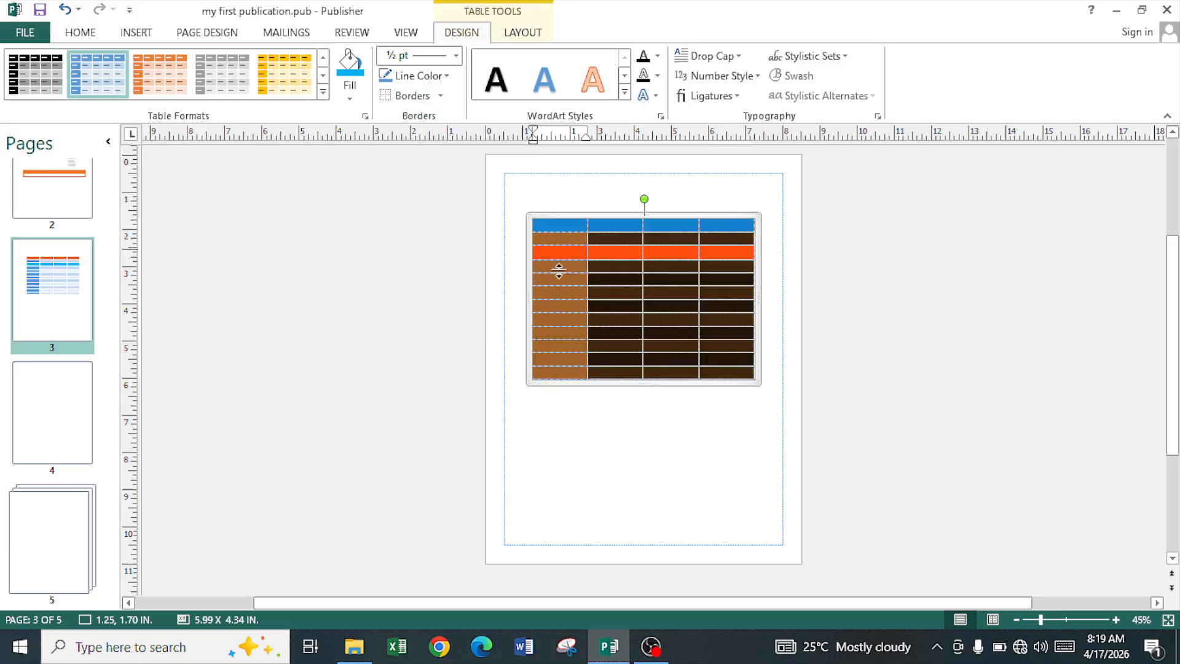
pyautogui.click(672, 416)
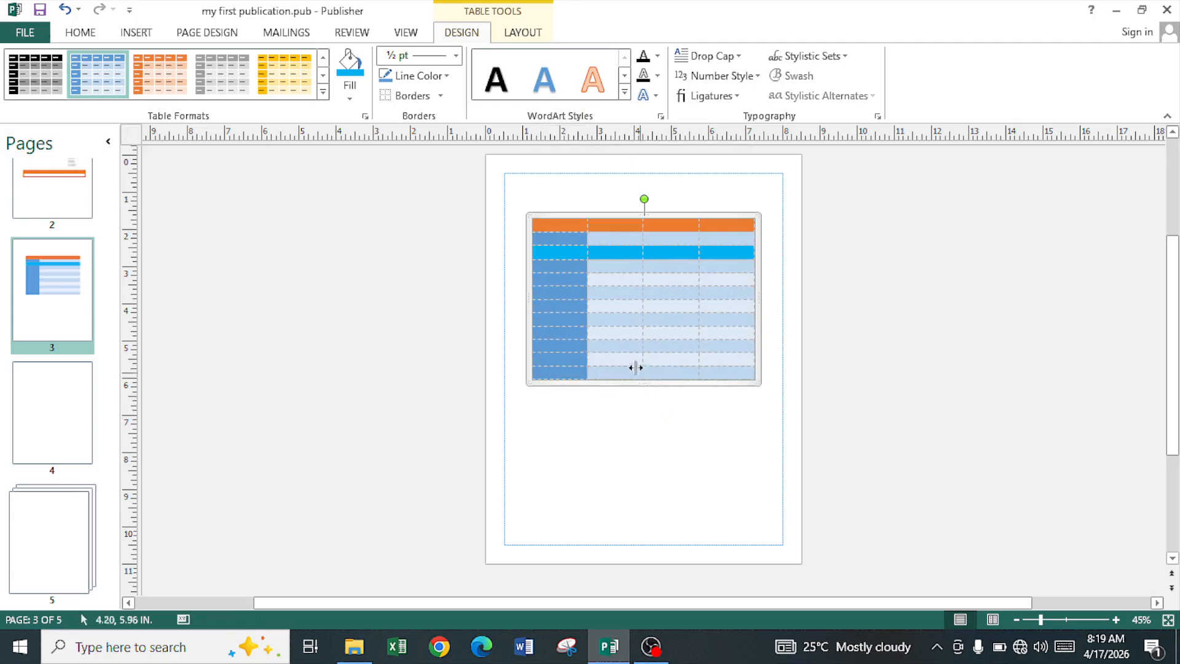
# Set the border line weight to 4½ pt and apply All Borders to the whole table
pyautogui.click(551, 225)
pyautogui.moveTo(550, 225); pyautogui.dragTo(749, 372)
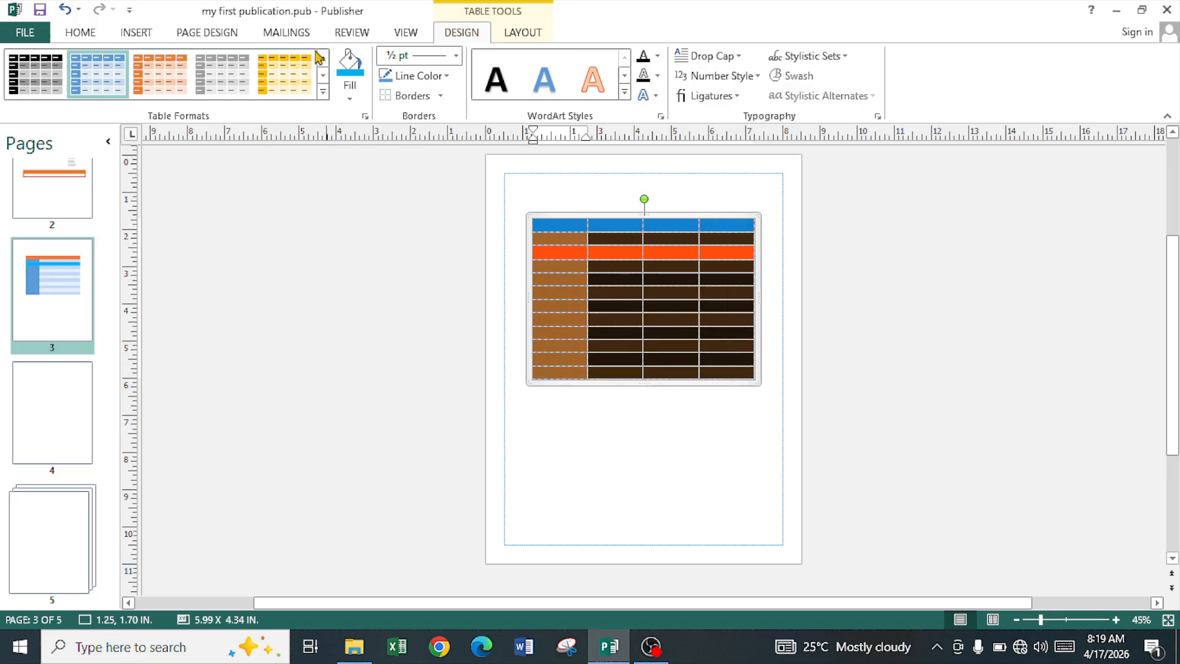
pyautogui.click(441, 98)
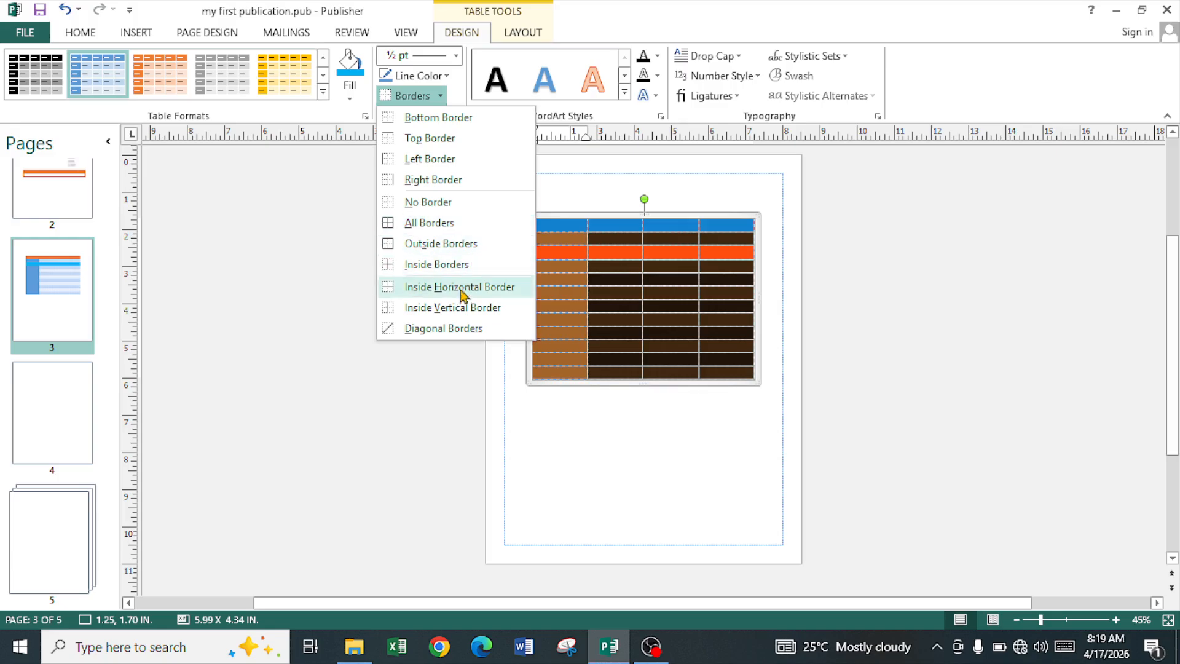
pyautogui.click(456, 56)
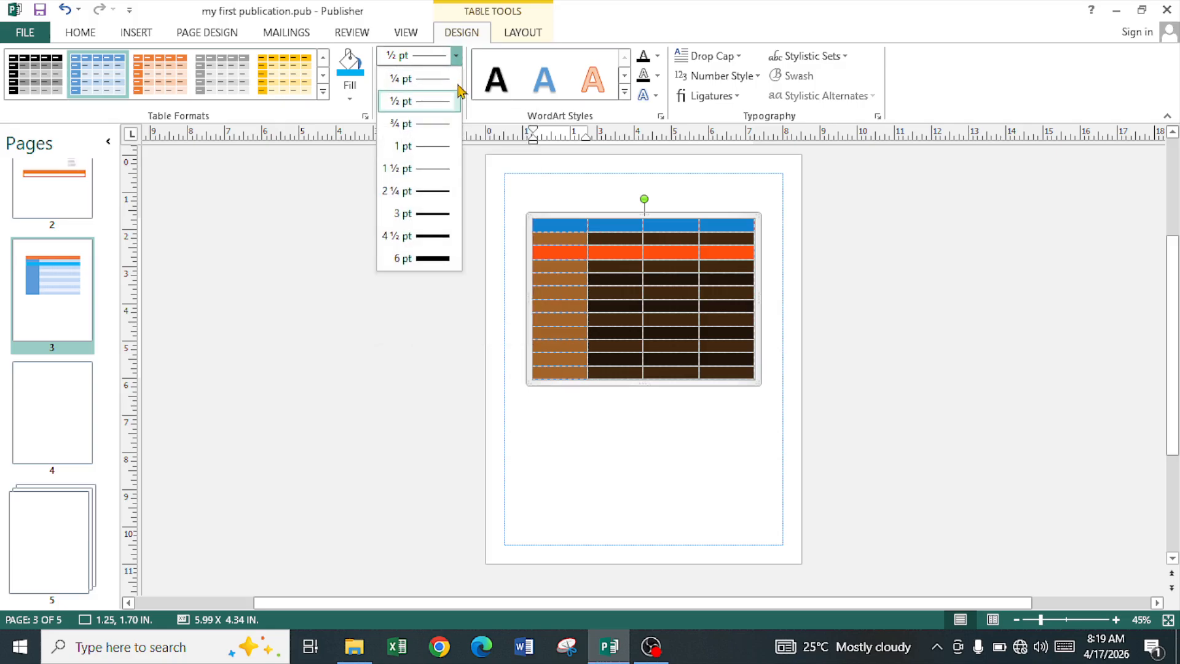
pyautogui.click(416, 243)
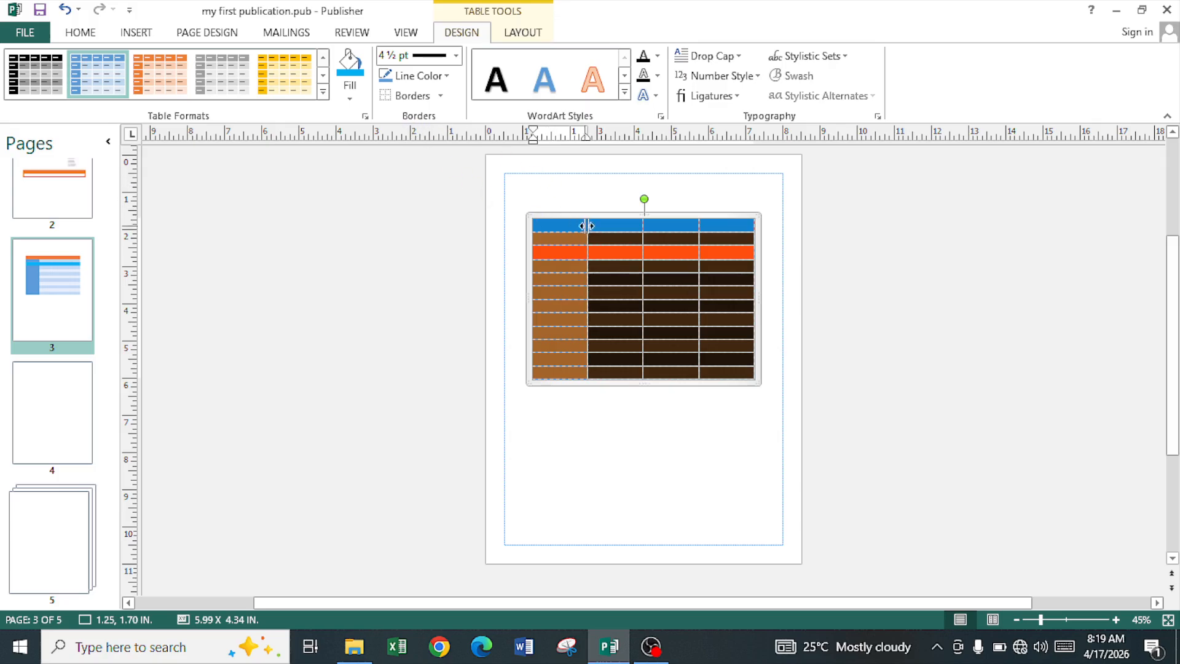
pyautogui.moveTo(564, 232); pyautogui.dragTo(561, 222)
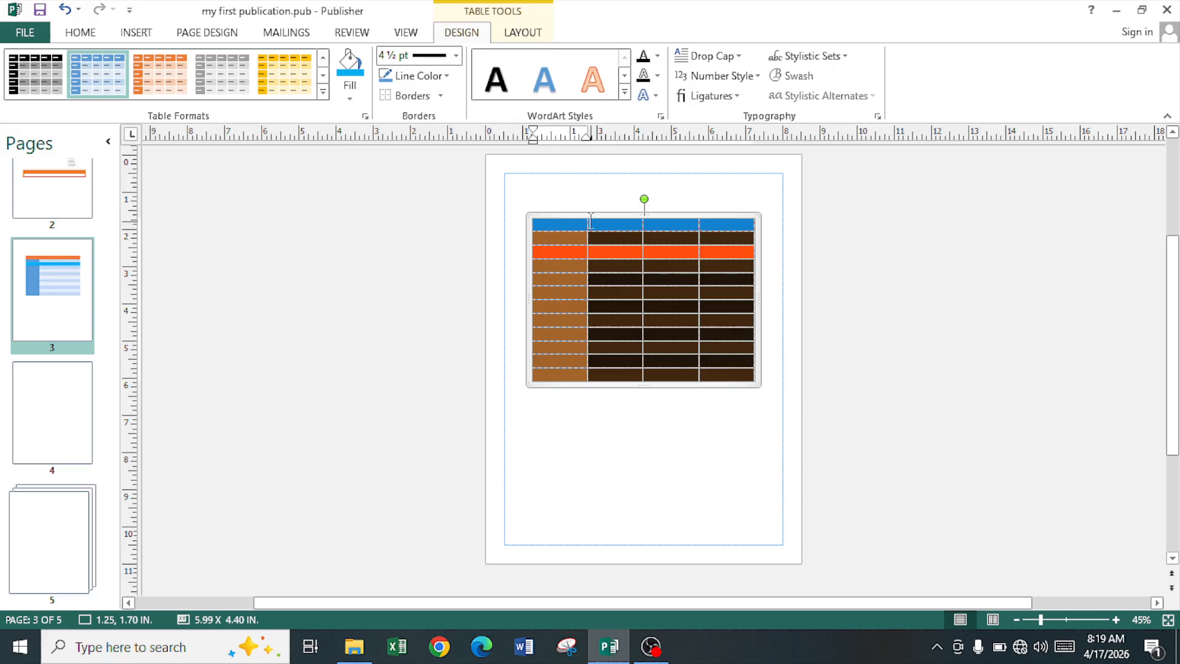
pyautogui.click(586, 217)
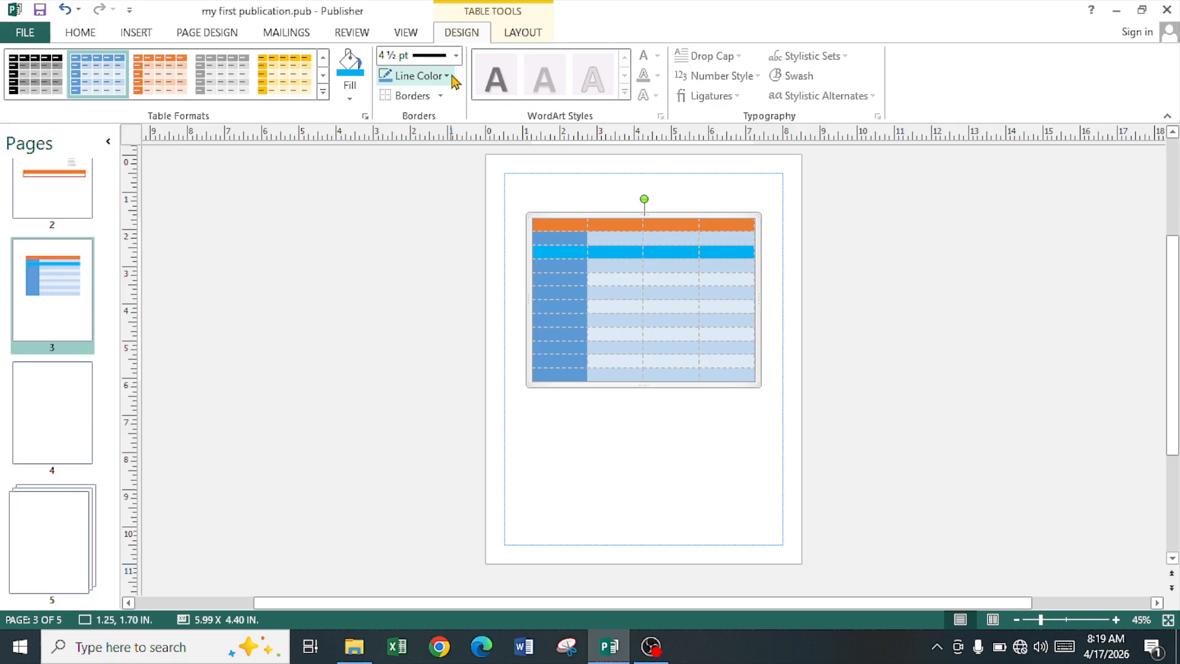
pyautogui.click(440, 95)
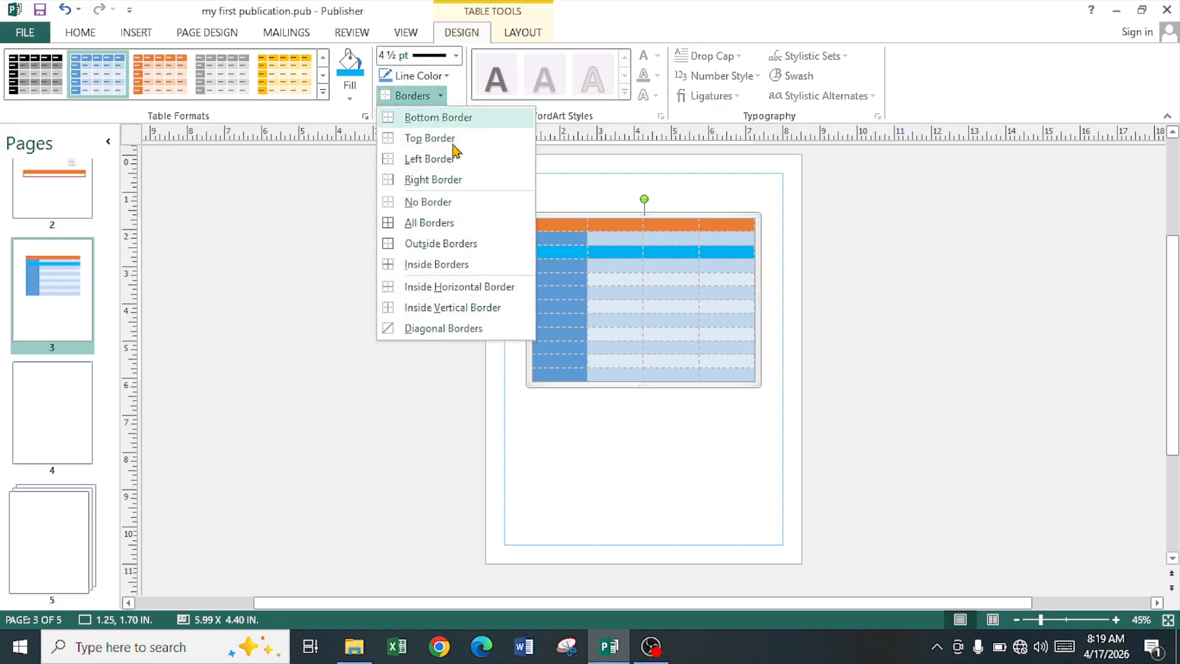
pyautogui.click(460, 233)
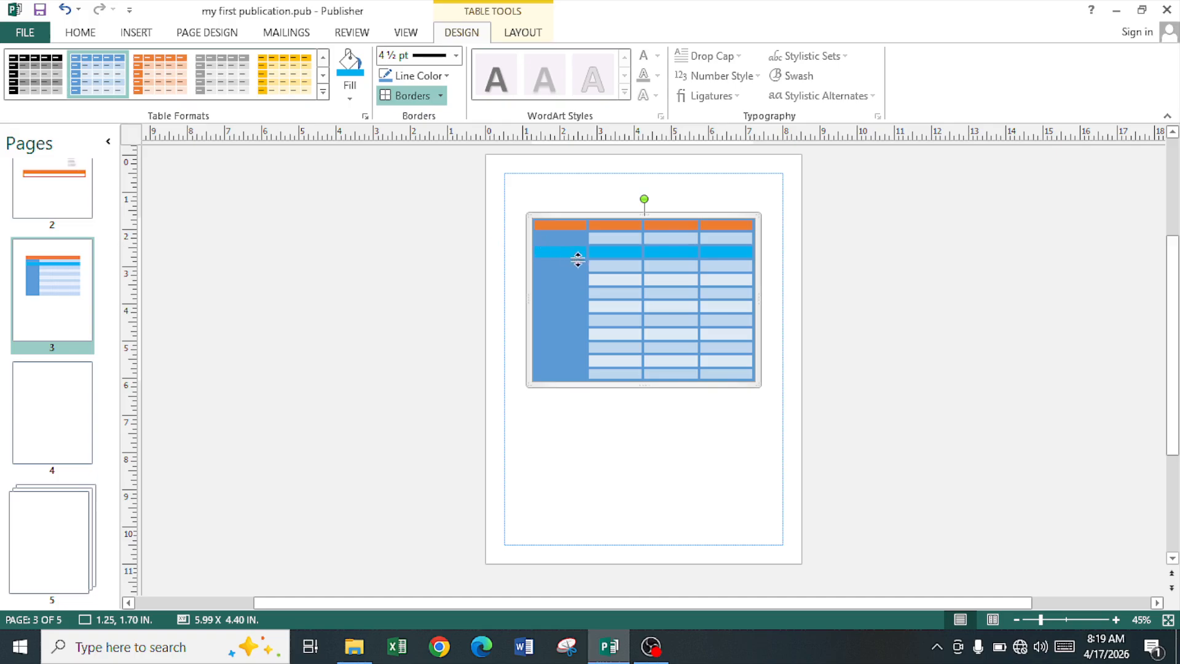
# Set the border line colour to dark red and reapply All Borders to the whole table
pyautogui.moveTo(655, 313); pyautogui.dragTo(663, 300)
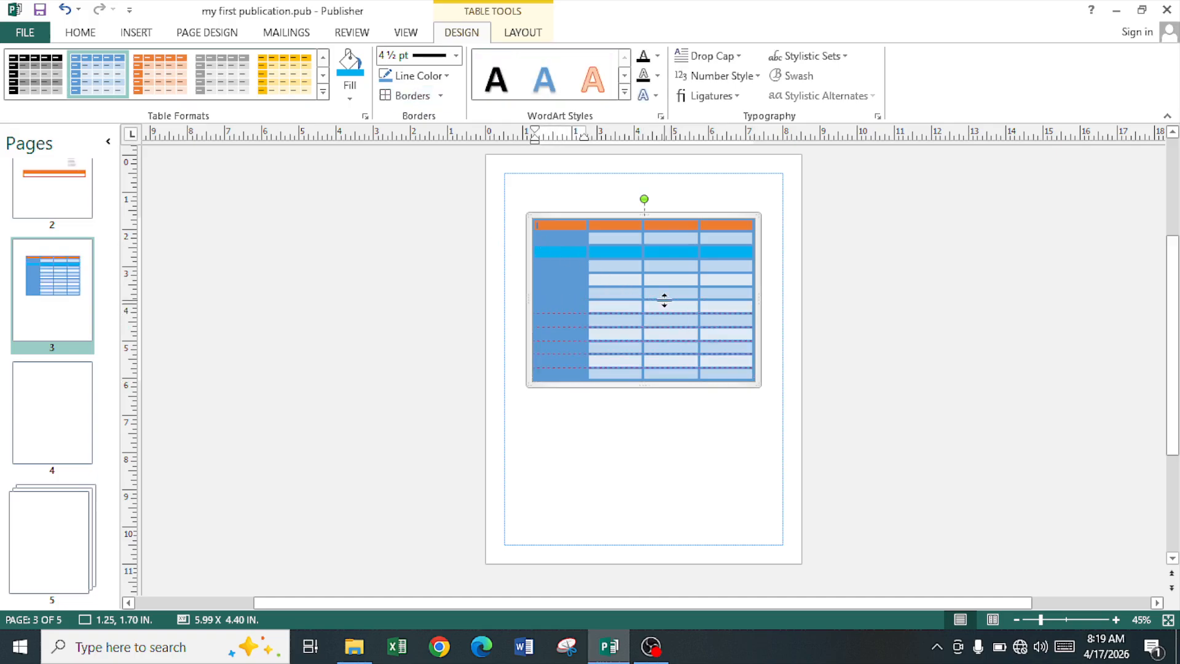
pyautogui.click(661, 279)
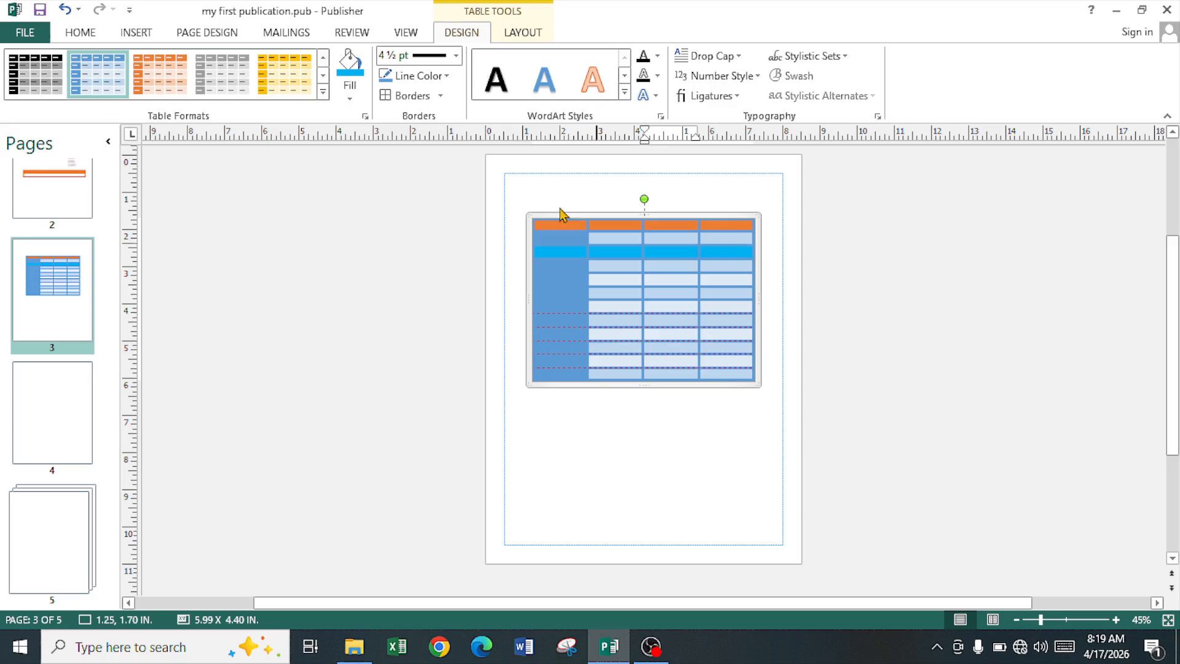
pyautogui.click(414, 77)
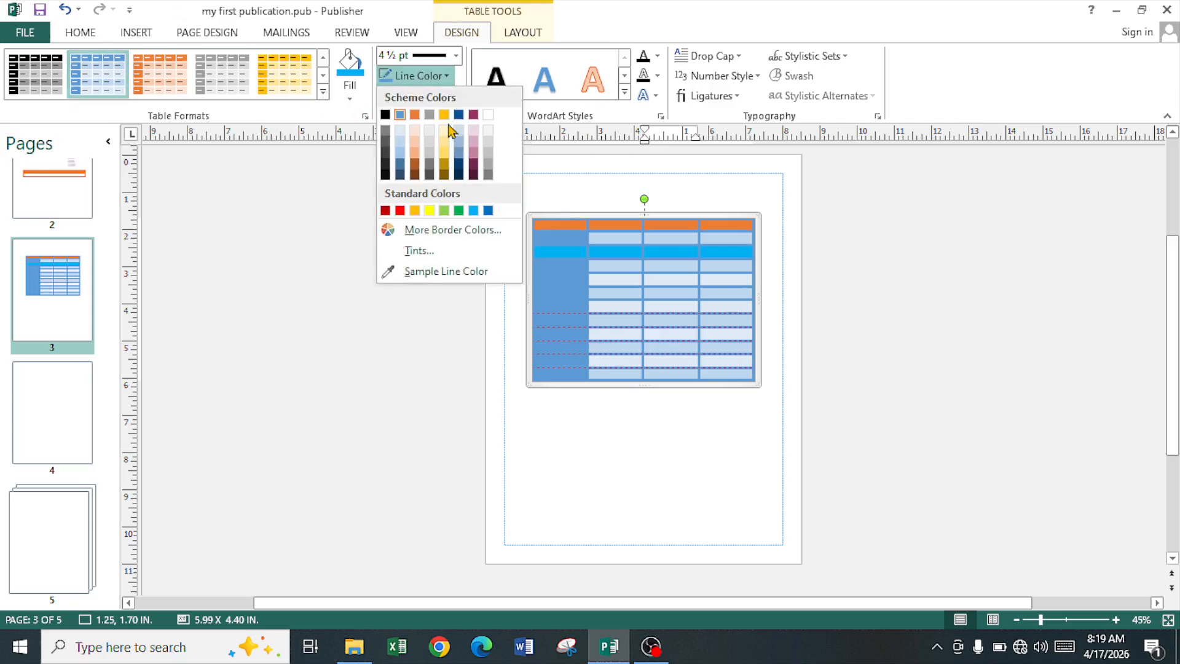
pyautogui.click(386, 211)
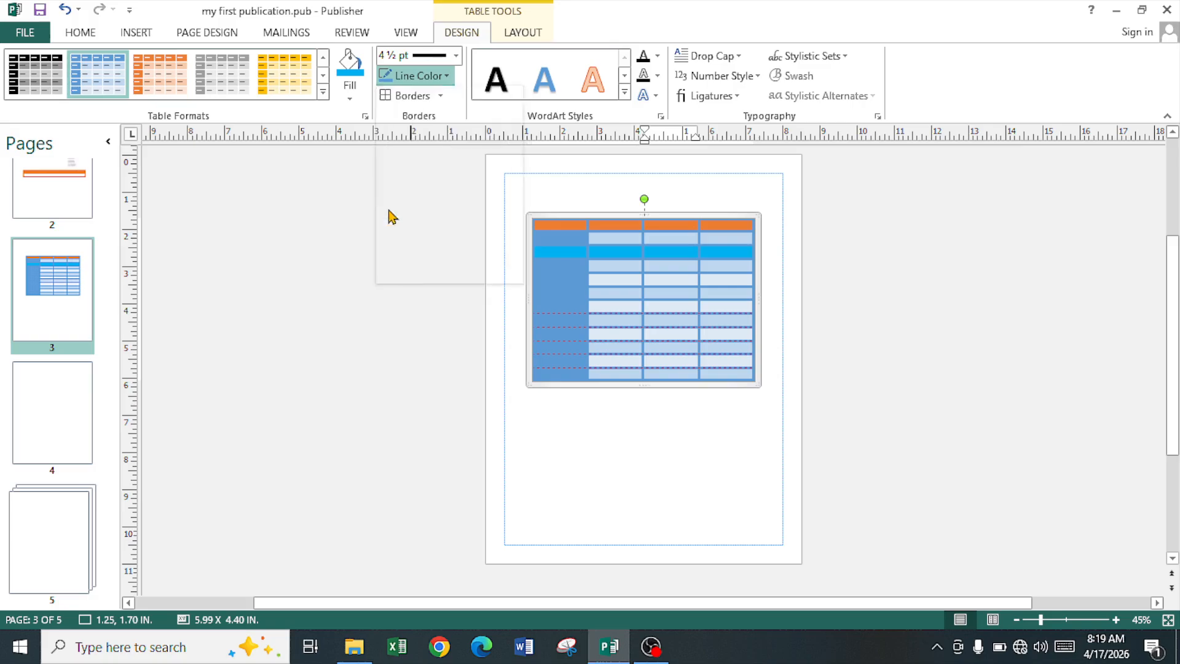
pyautogui.click(567, 214)
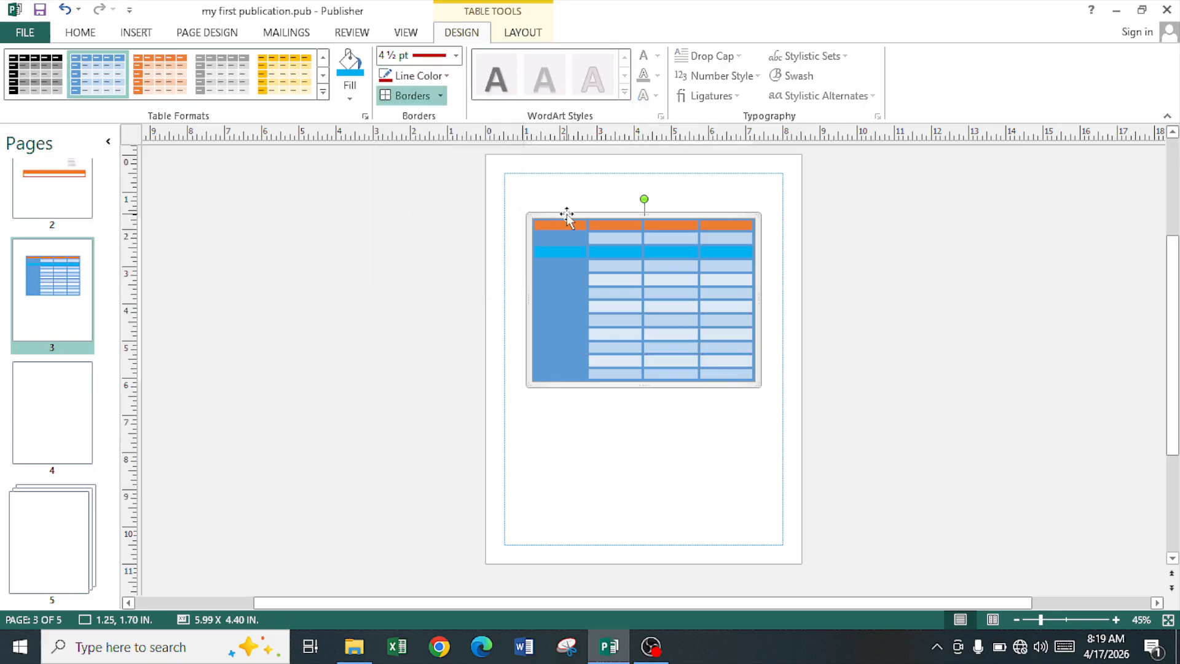
pyautogui.click(440, 99)
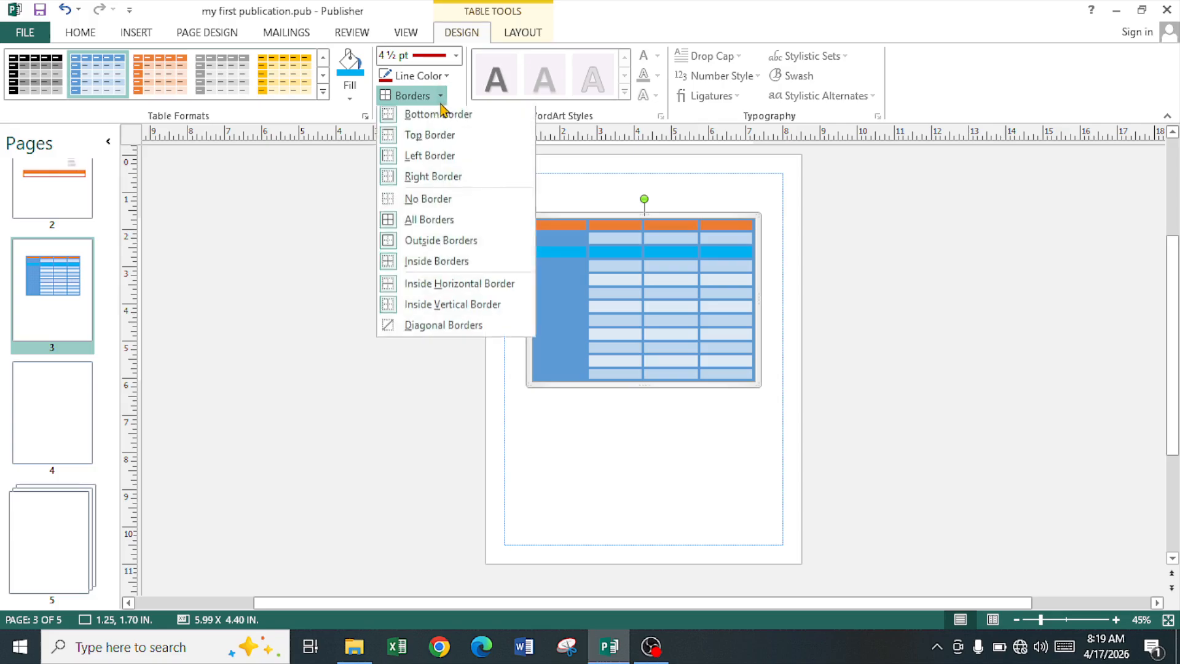
pyautogui.click(423, 222)
pyautogui.click(438, 97)
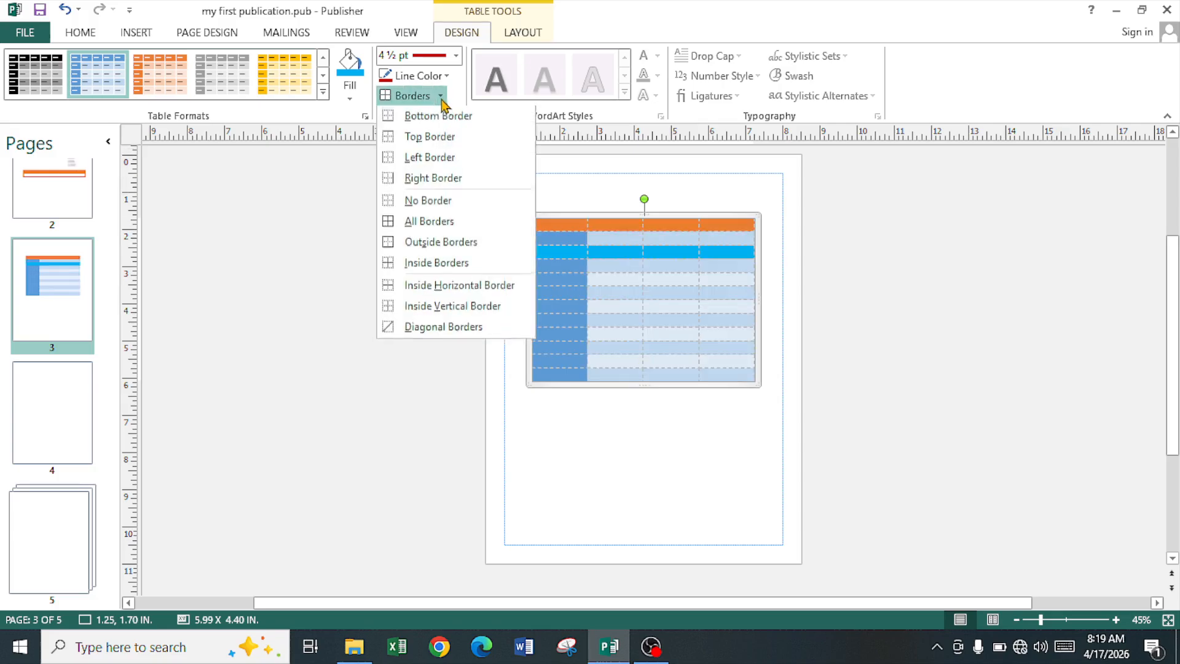
pyautogui.click(423, 223)
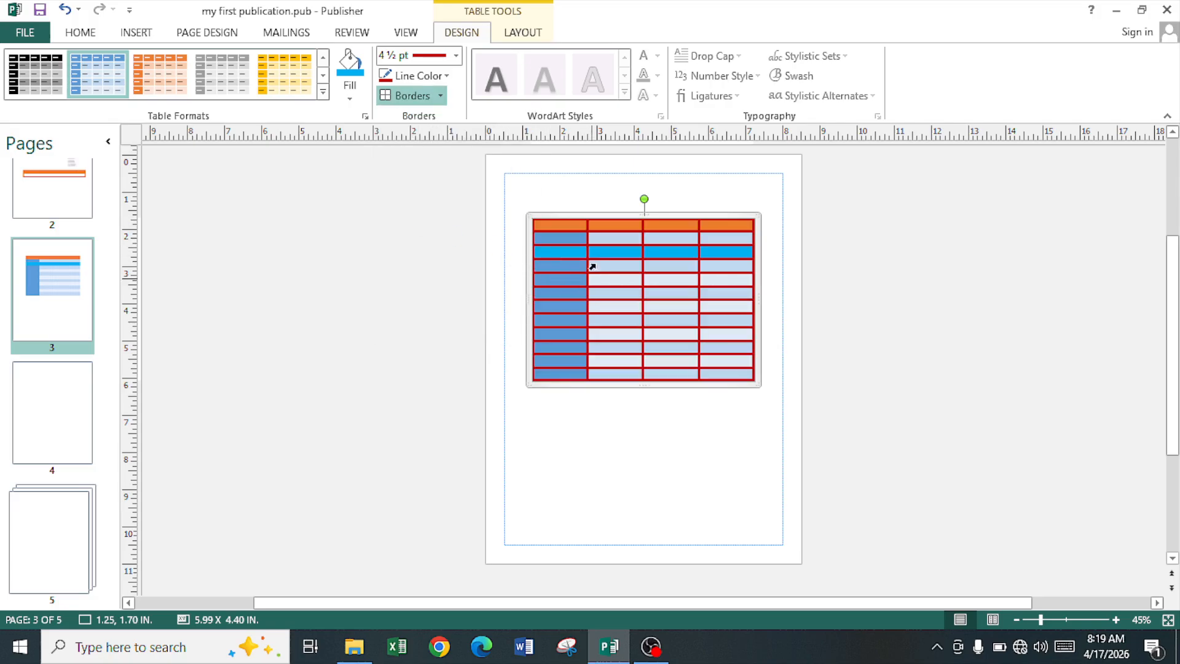
pyautogui.click(613, 293)
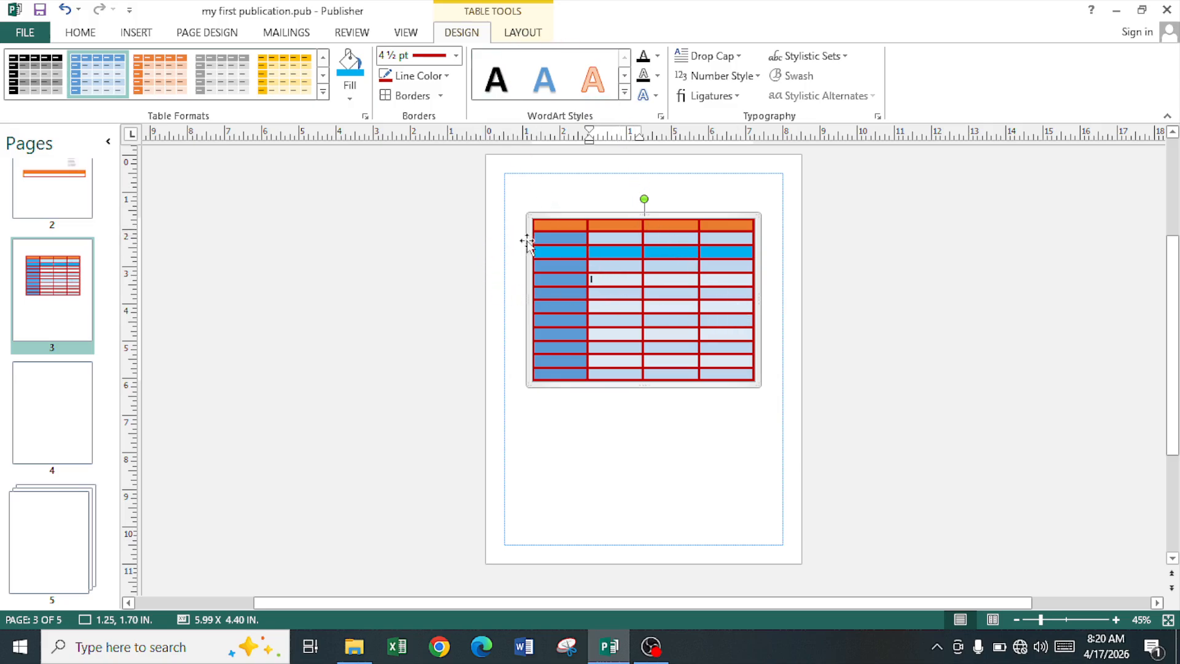
pyautogui.click(620, 424)
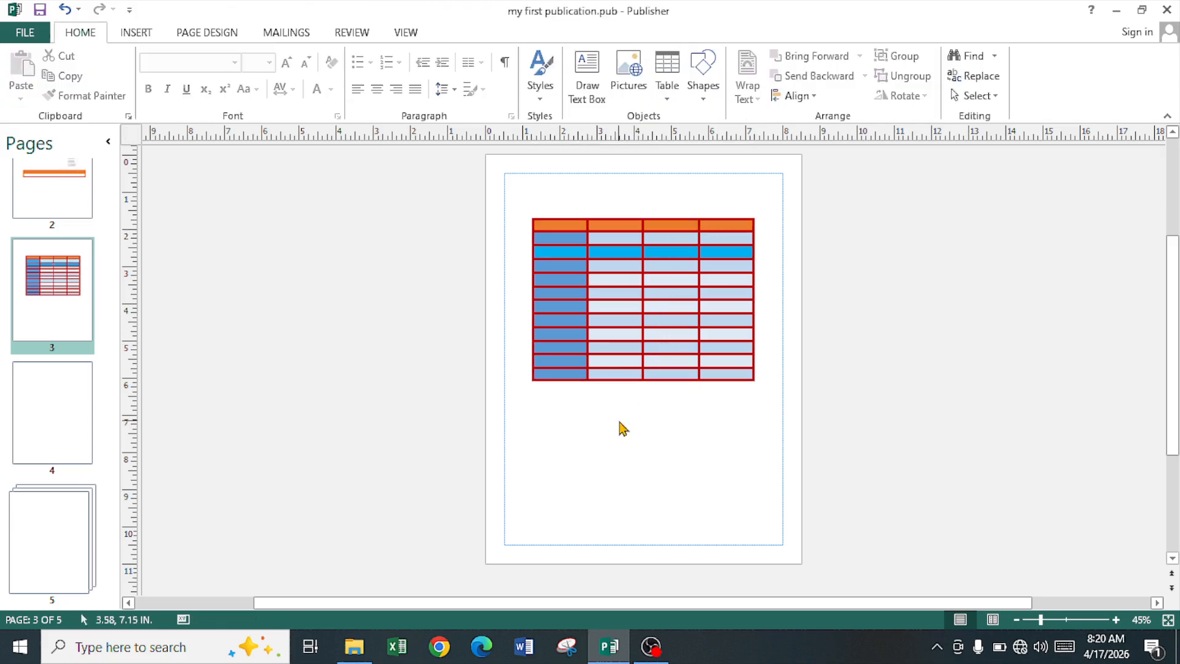
# Enter headings in the first two header cells and give their text a light blue fill
pyautogui.click(608, 229)
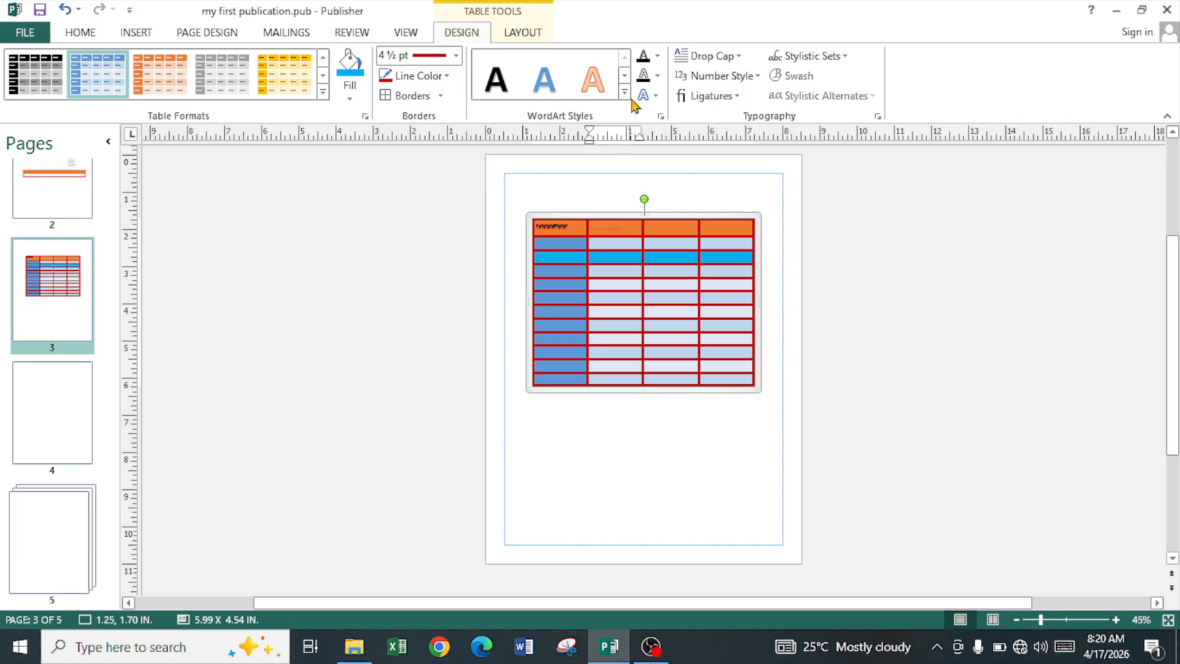
pyautogui.click(559, 240)
pyautogui.click(586, 225)
pyautogui.moveTo(630, 228); pyautogui.dragTo(544, 225)
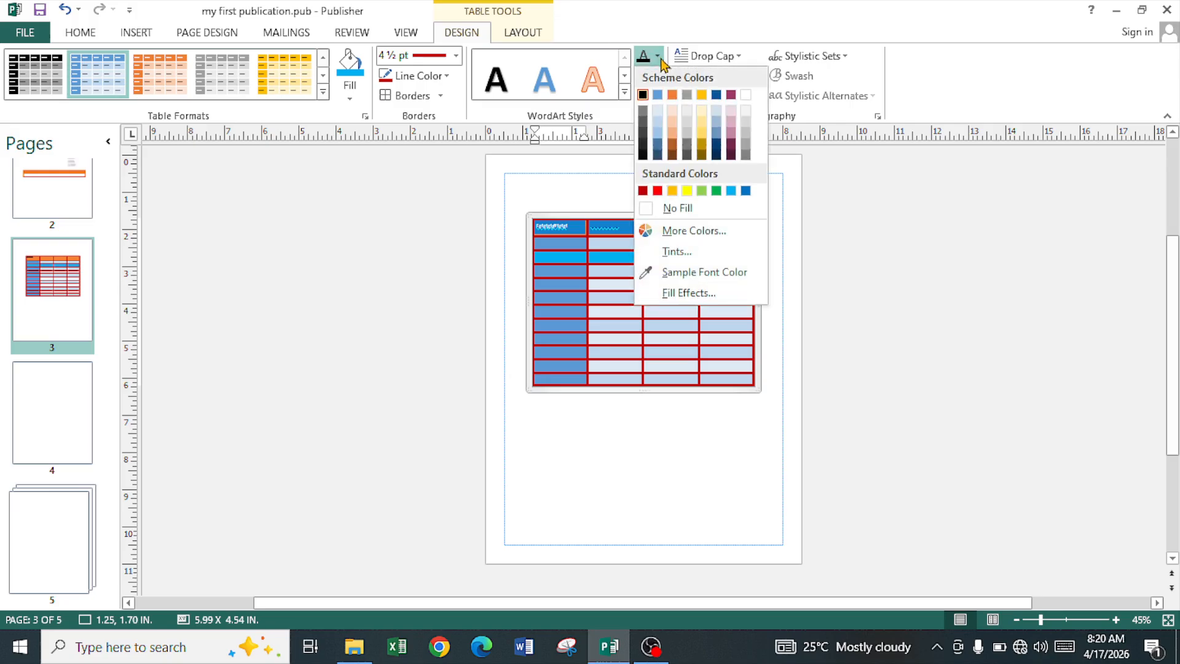
pyautogui.click(658, 56)
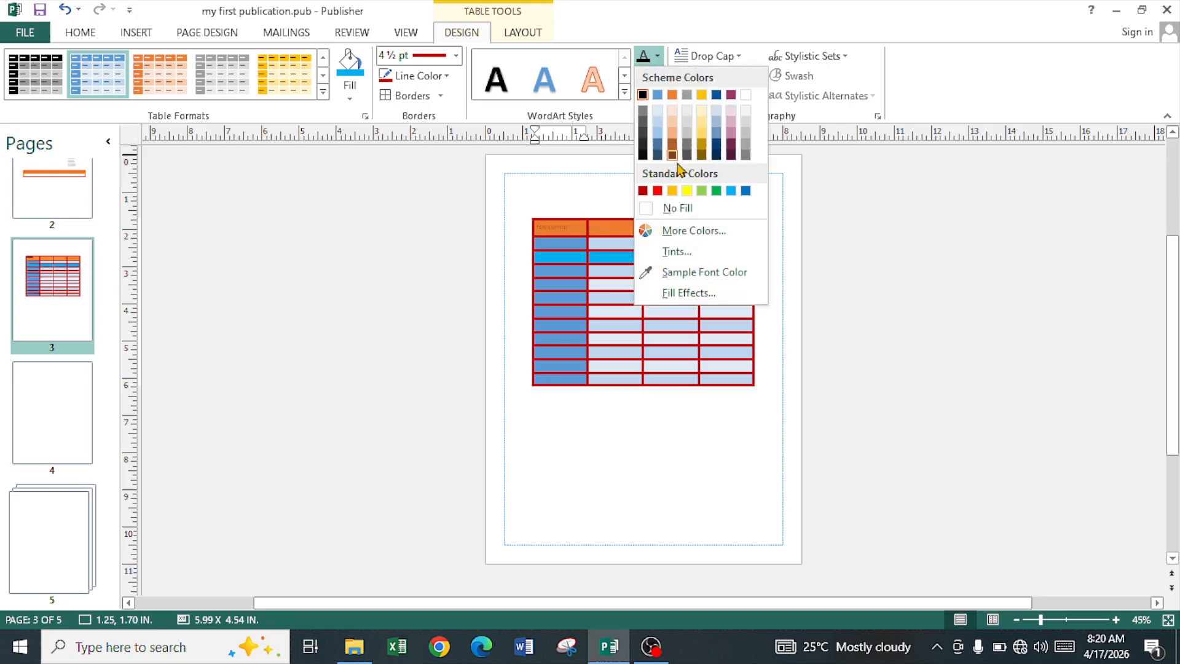
pyautogui.click(731, 191)
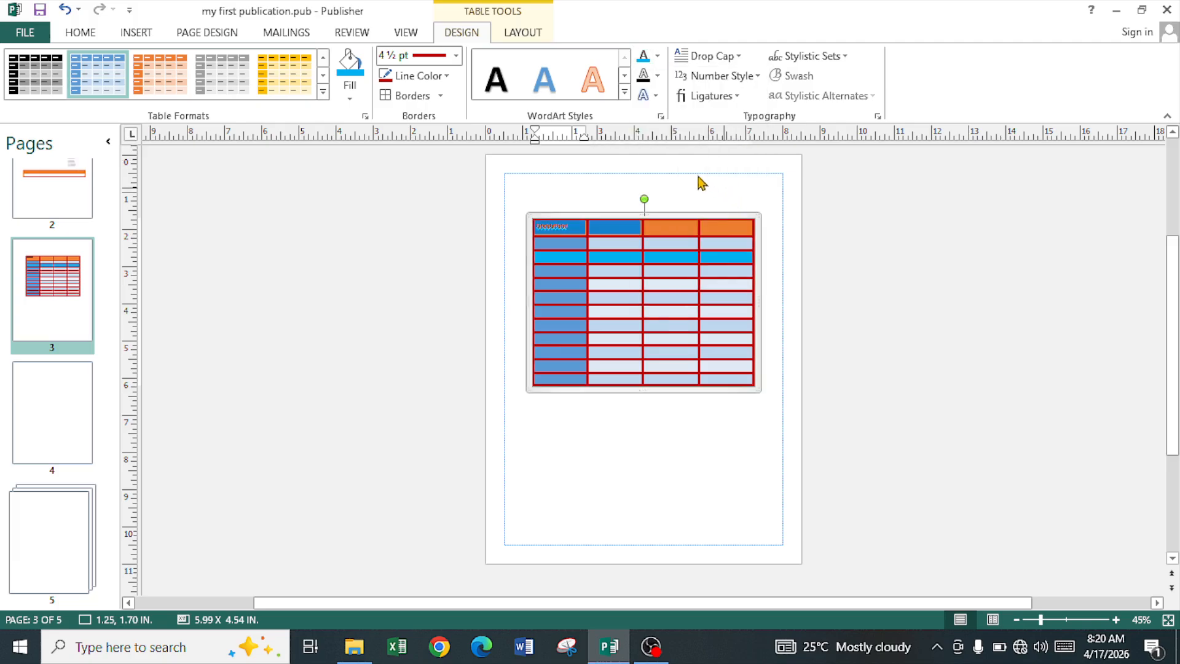
# Give the text in the two header cells a yellow outline and the first inner shadow effect
pyautogui.click(658, 78)
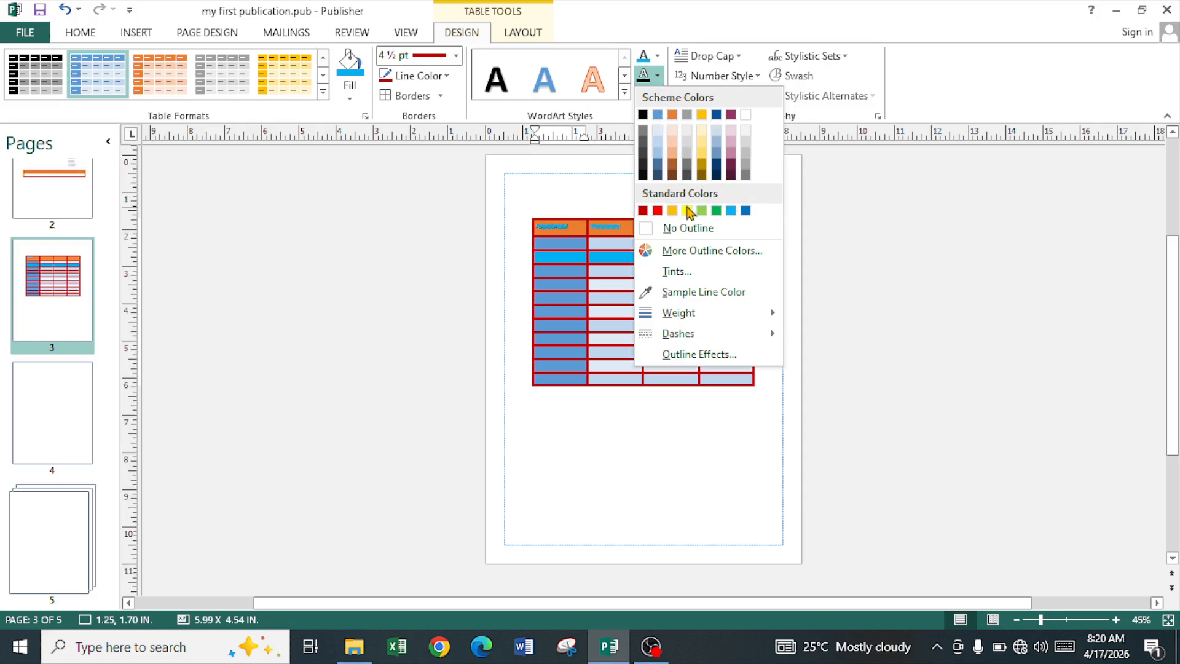
pyautogui.click(673, 210)
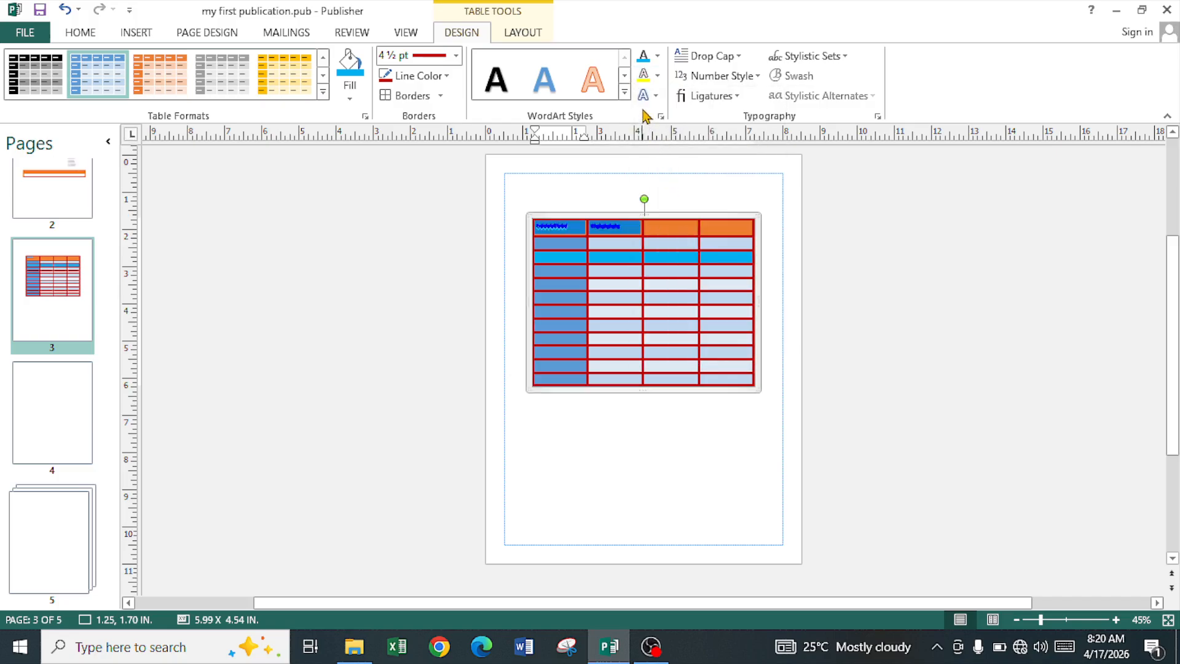
pyautogui.click(656, 96)
pyautogui.moveTo(697, 134)
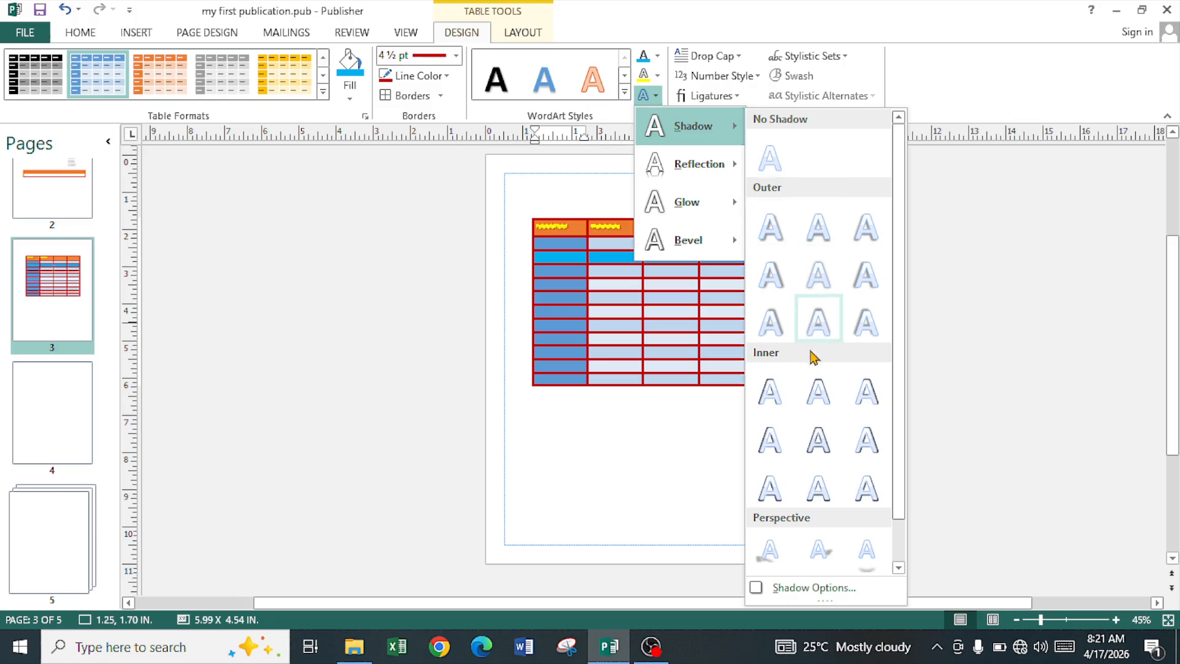
pyautogui.click(776, 404)
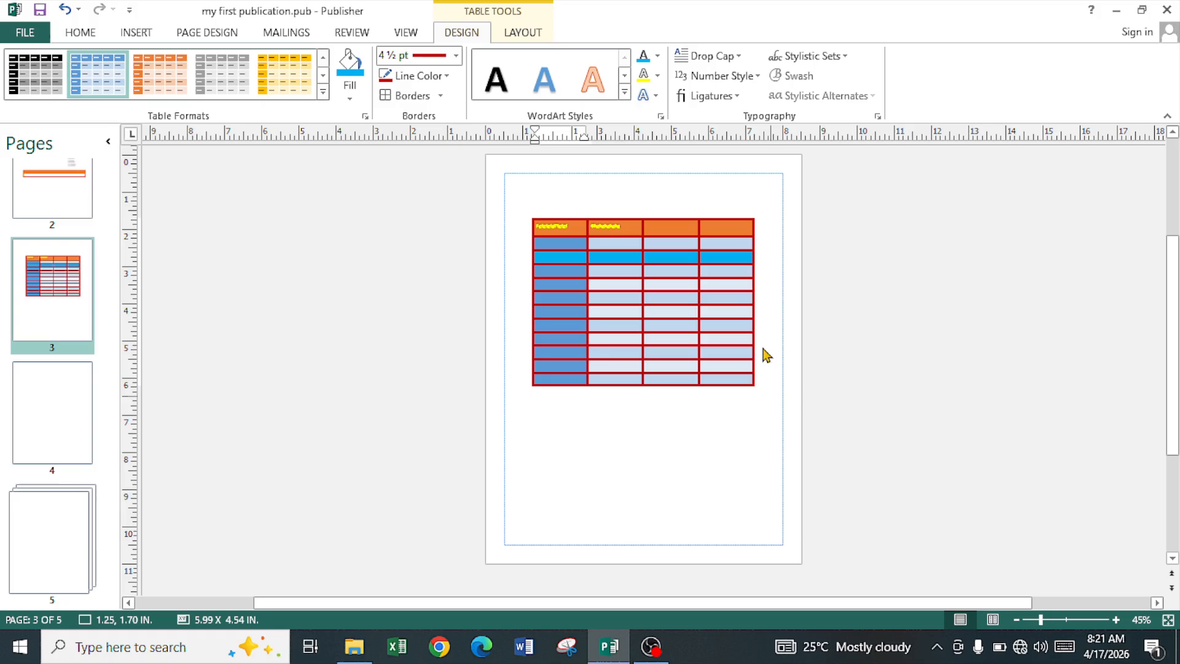
pyautogui.click(656, 96)
pyautogui.moveTo(708, 247)
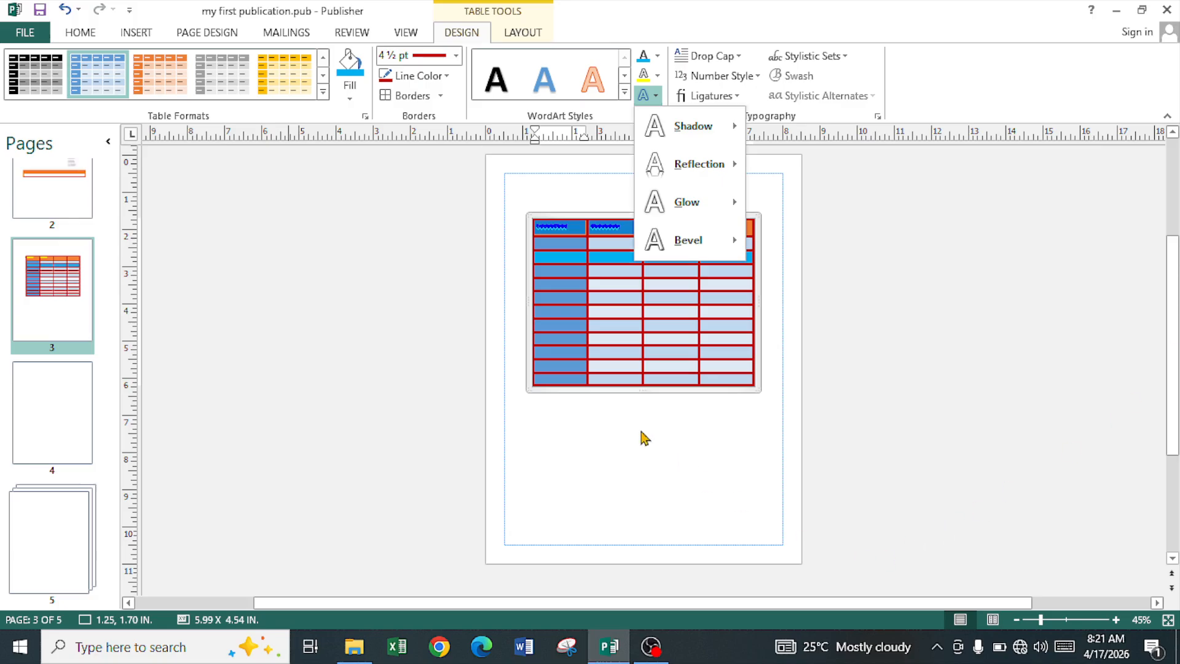
pyautogui.click(594, 230)
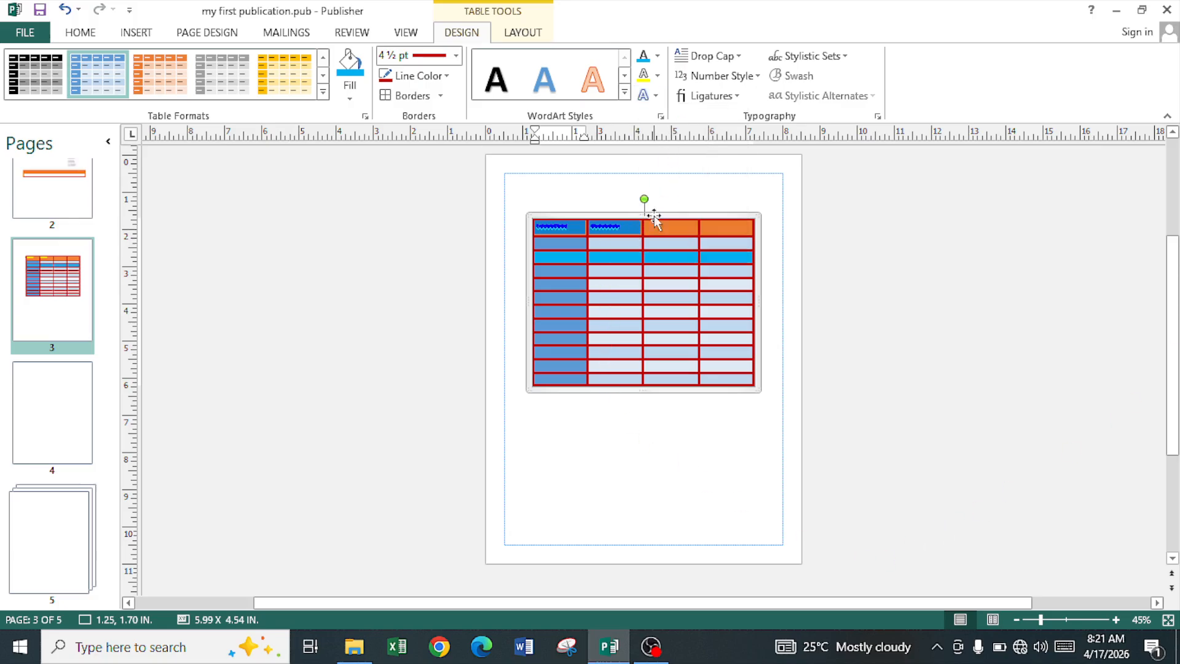
pyautogui.click(674, 229)
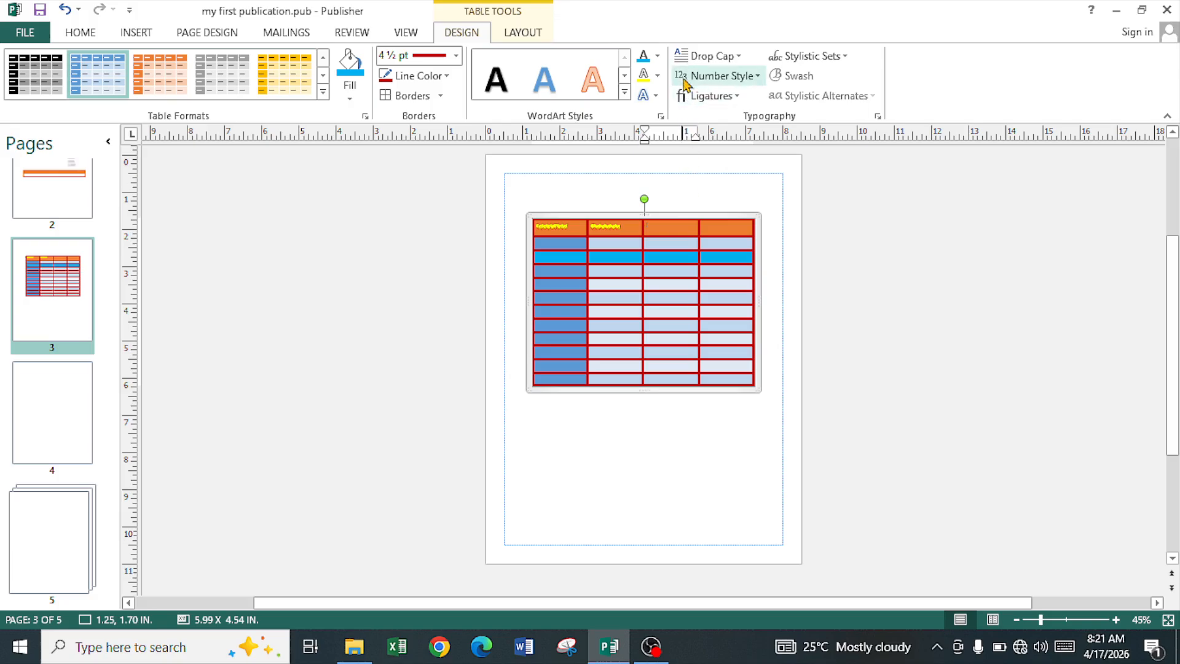
# Move the table up and to the left, near the upper-left corner of the page margins
pyautogui.click(621, 427)
pyautogui.click(565, 215)
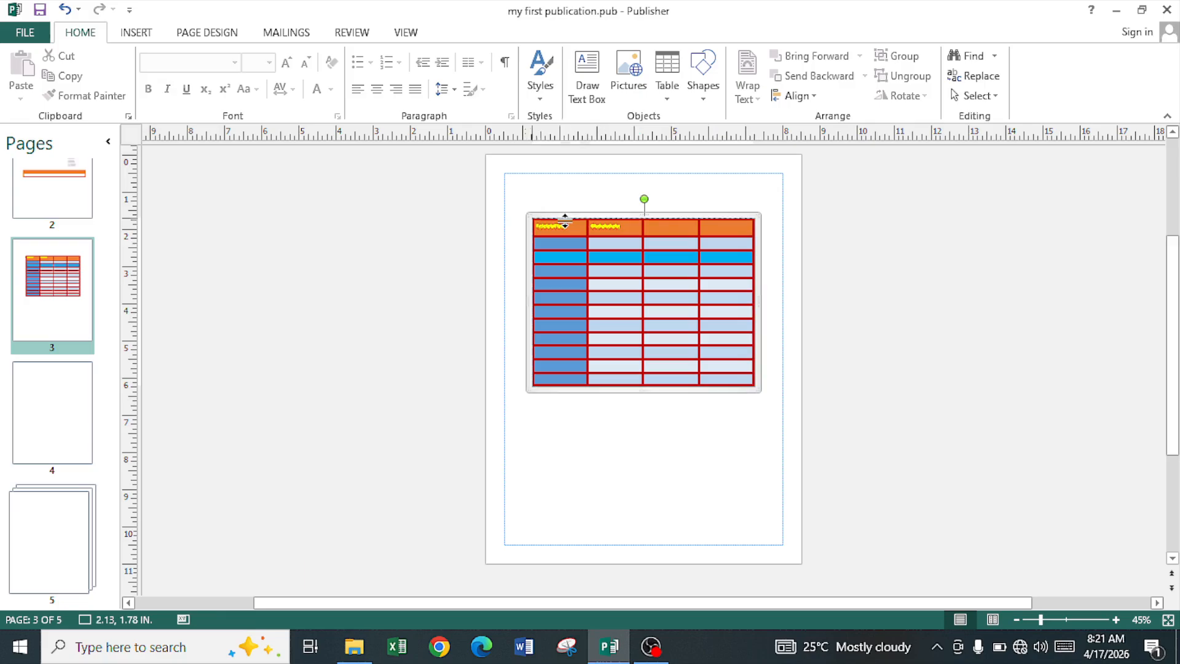
pyautogui.moveTo(566, 216); pyautogui.dragTo(545, 175)
pyautogui.click(656, 395)
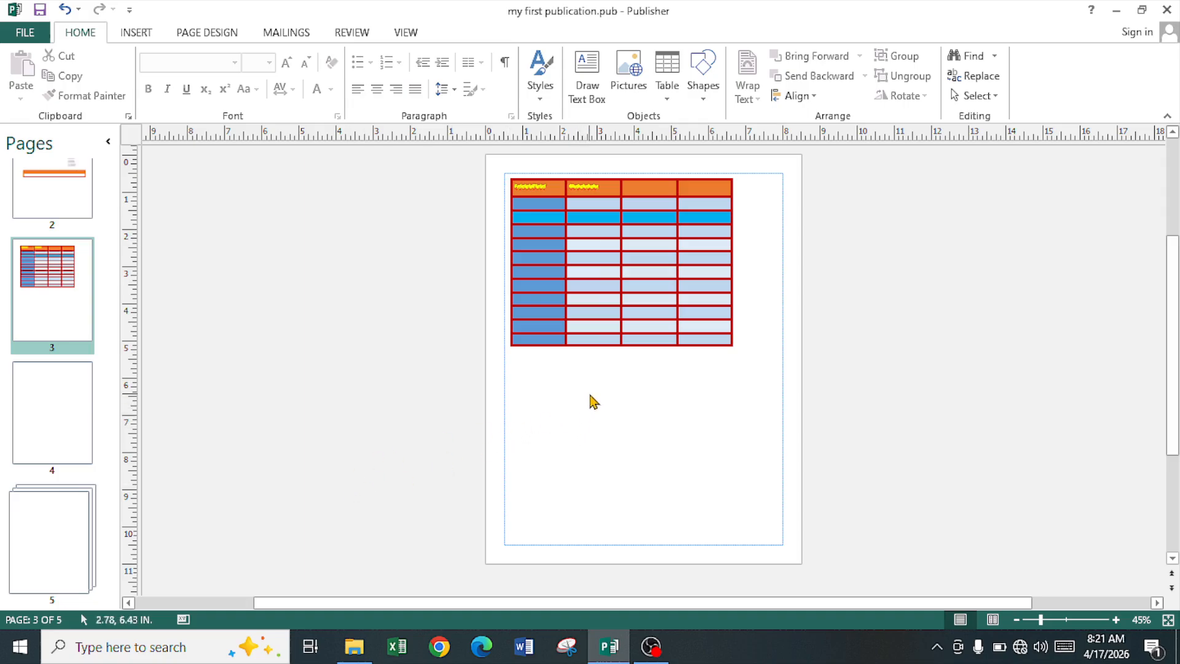
# Draw a text box about 5.5 × 4.0 in below the table and paste the copied Samsung distribution-strategy text into it
pyautogui.click(586, 95)
pyautogui.moveTo(528, 365)
pyautogui.mouseDown()
pyautogui.moveTo(644, 501)
pyautogui.moveTo(746, 522)
pyautogui.moveTo(734, 515)
pyautogui.mouseUp()
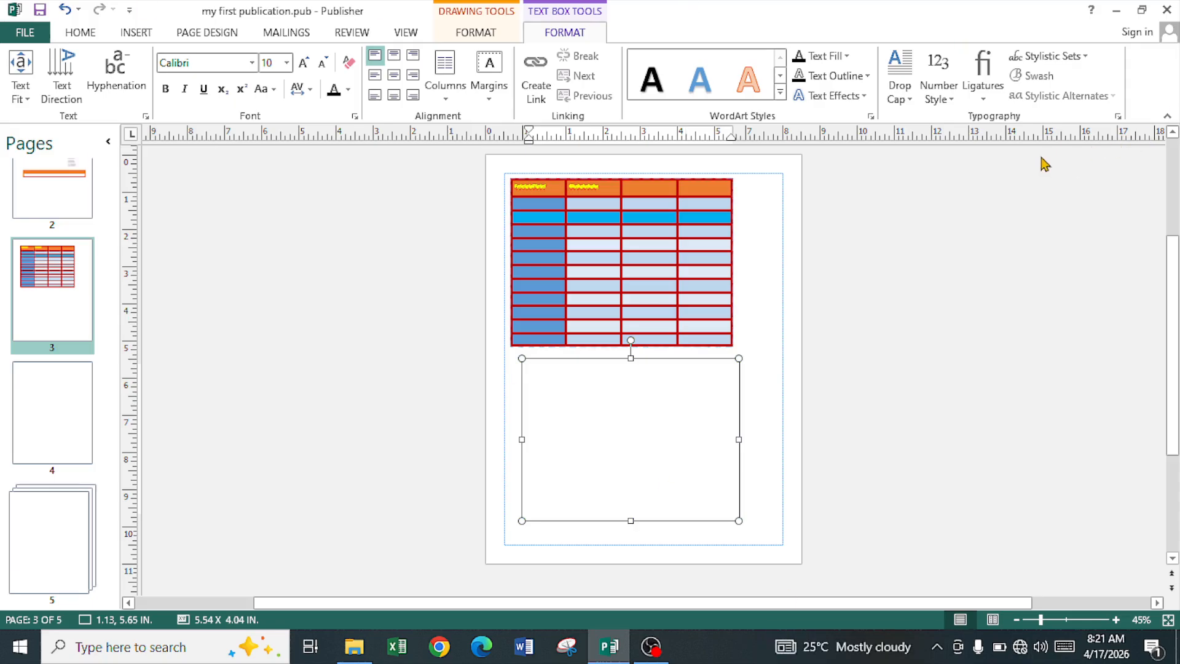
pyautogui.click(911, 102)
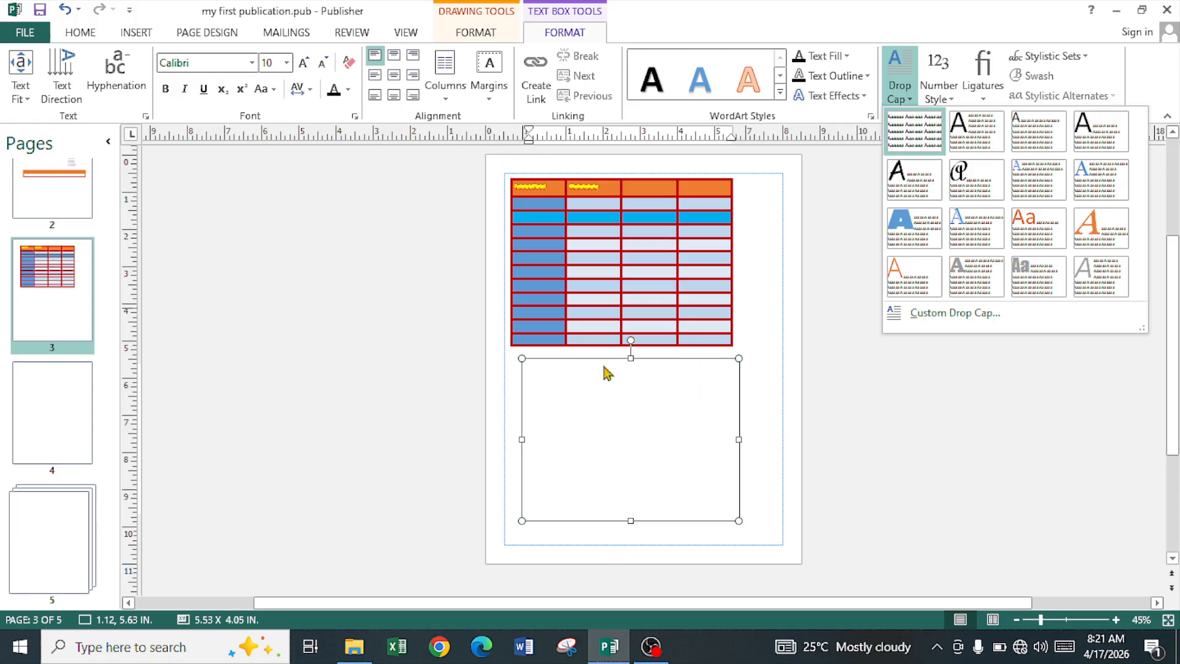
pyautogui.click(552, 385)
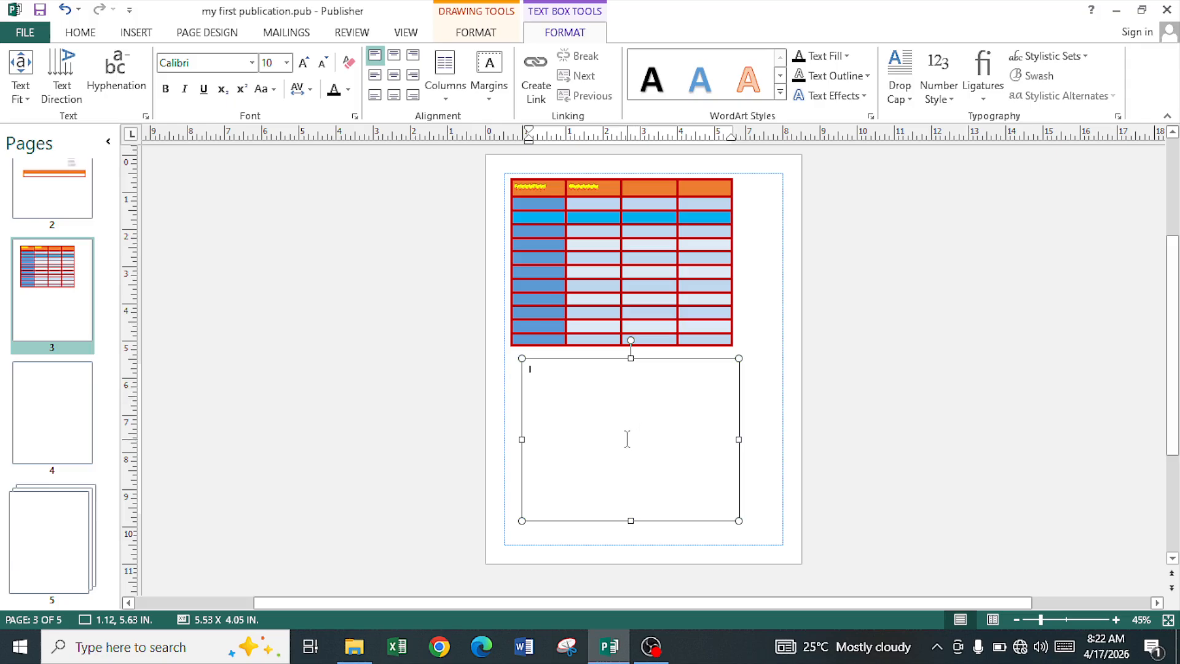
pyautogui.hotkey('ctrl', 'v')
pyautogui.press('ctrl')
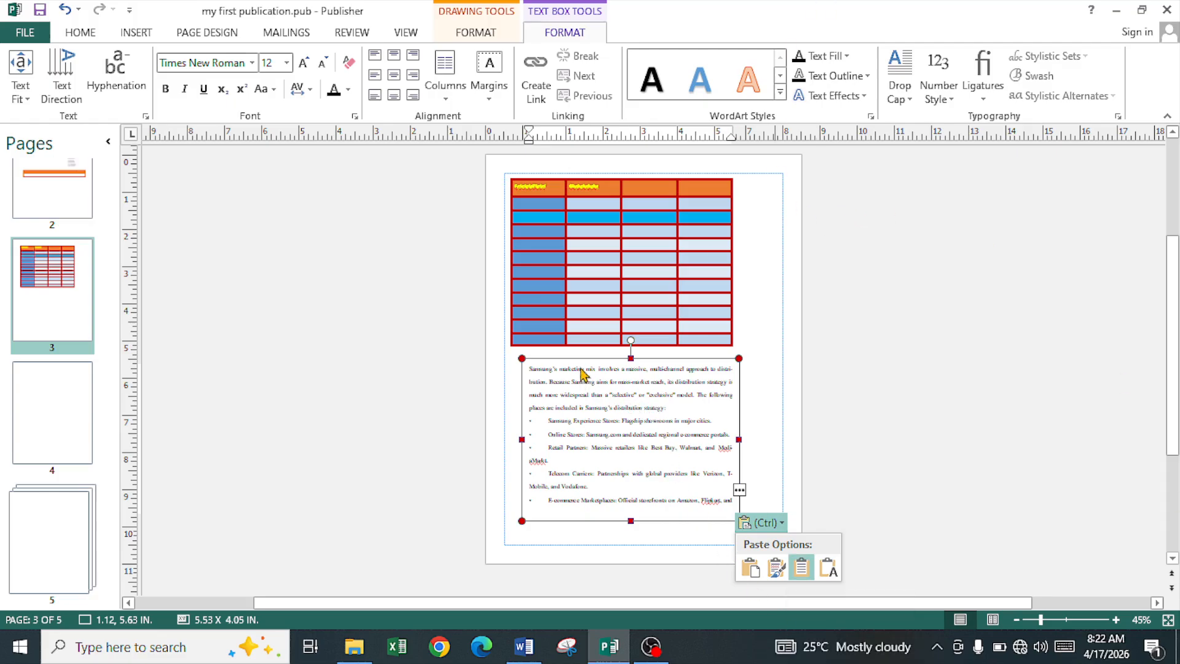
# Flow the Samsung text box's overflow text into a new linked text box, about 2 × 3 in, at the page's lower-right corner
pyautogui.click(627, 433)
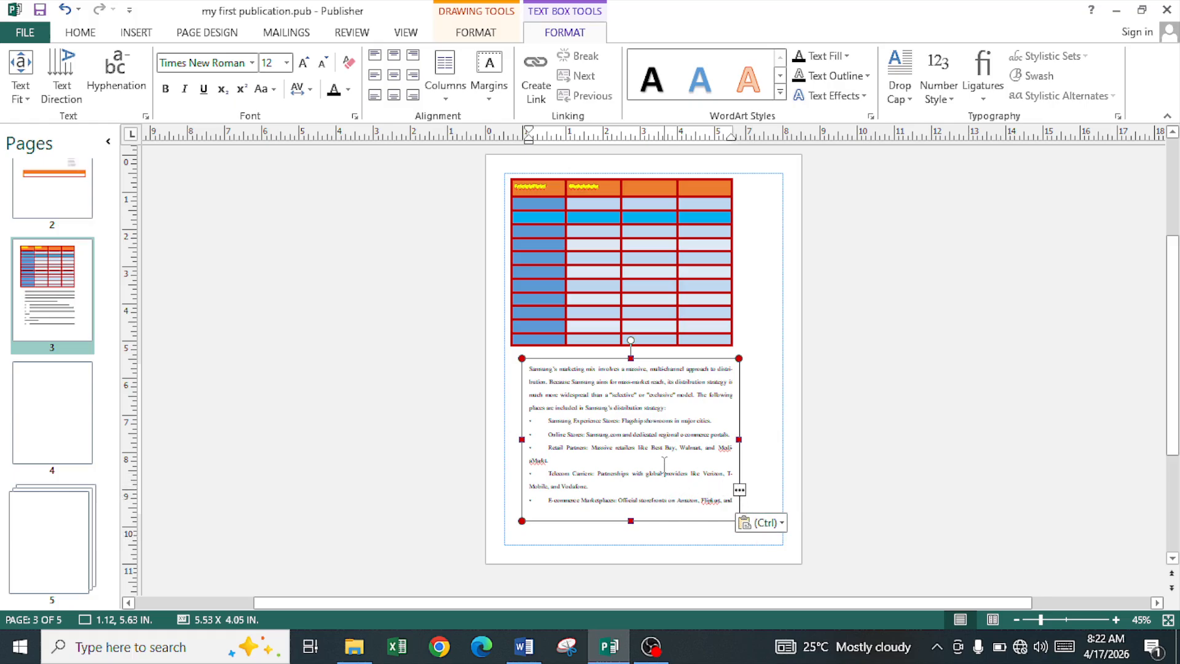
pyautogui.click(739, 490)
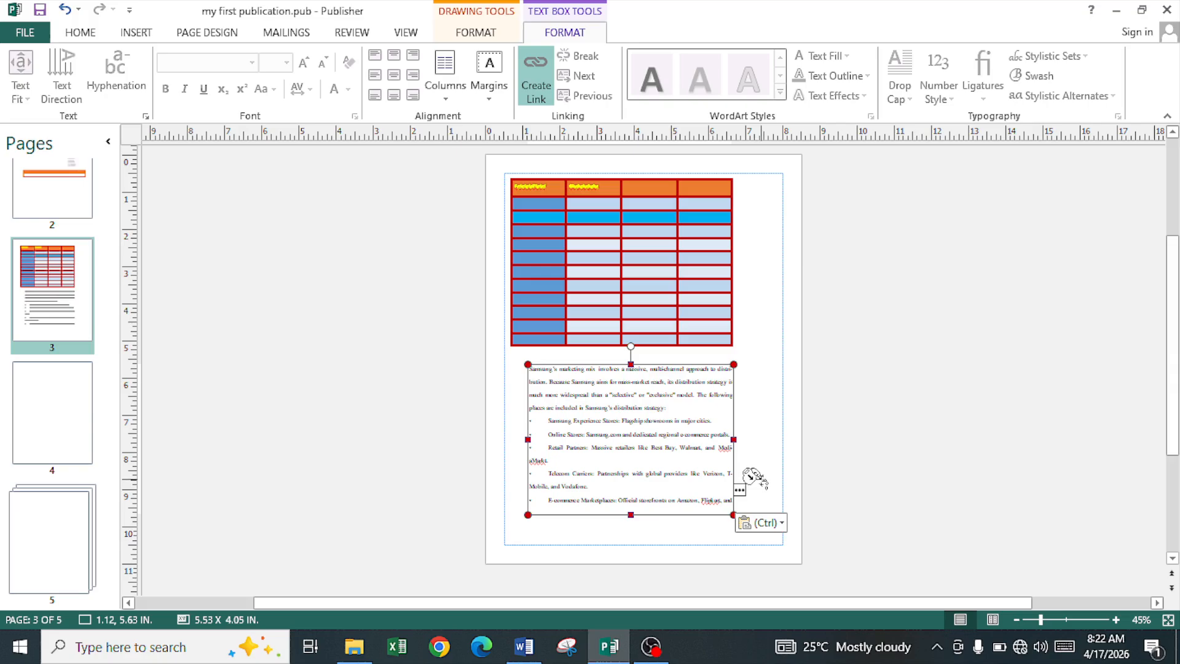
pyautogui.click(757, 475)
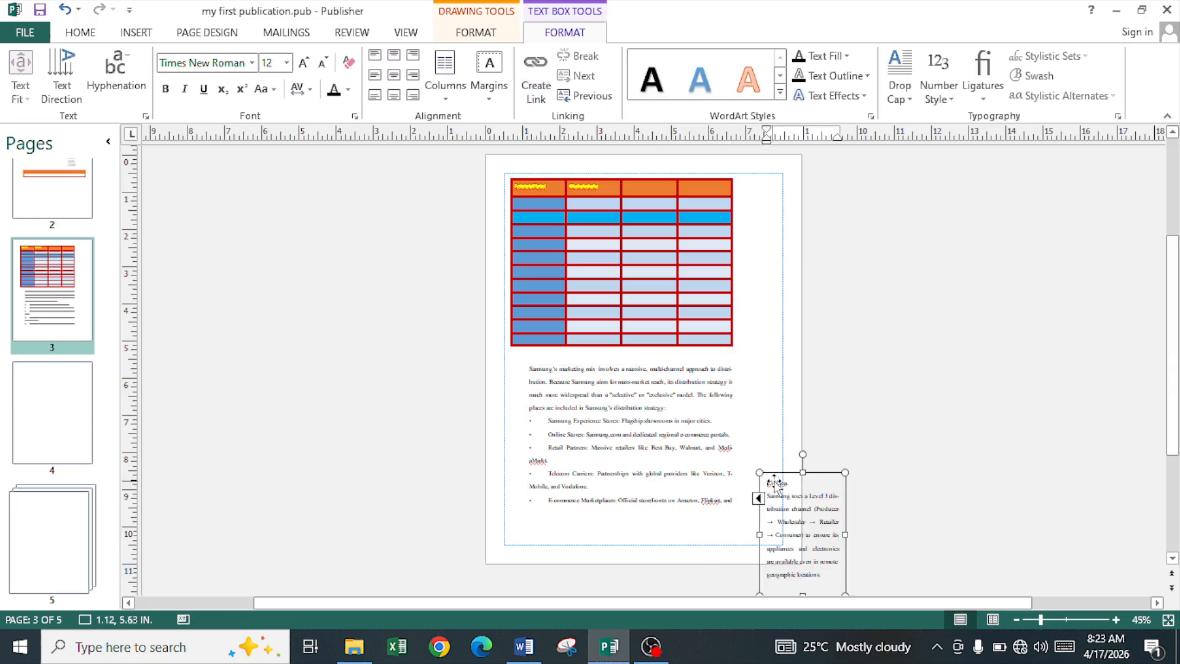
pyautogui.click(691, 474)
pyautogui.click(805, 495)
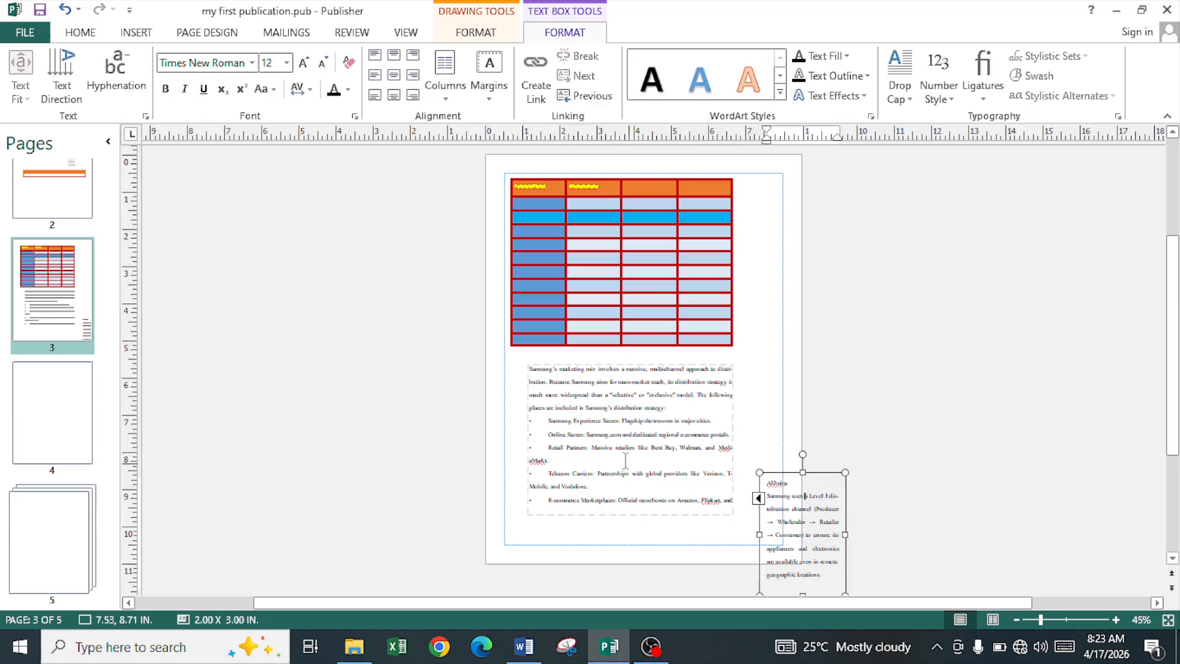
pyautogui.click(596, 421)
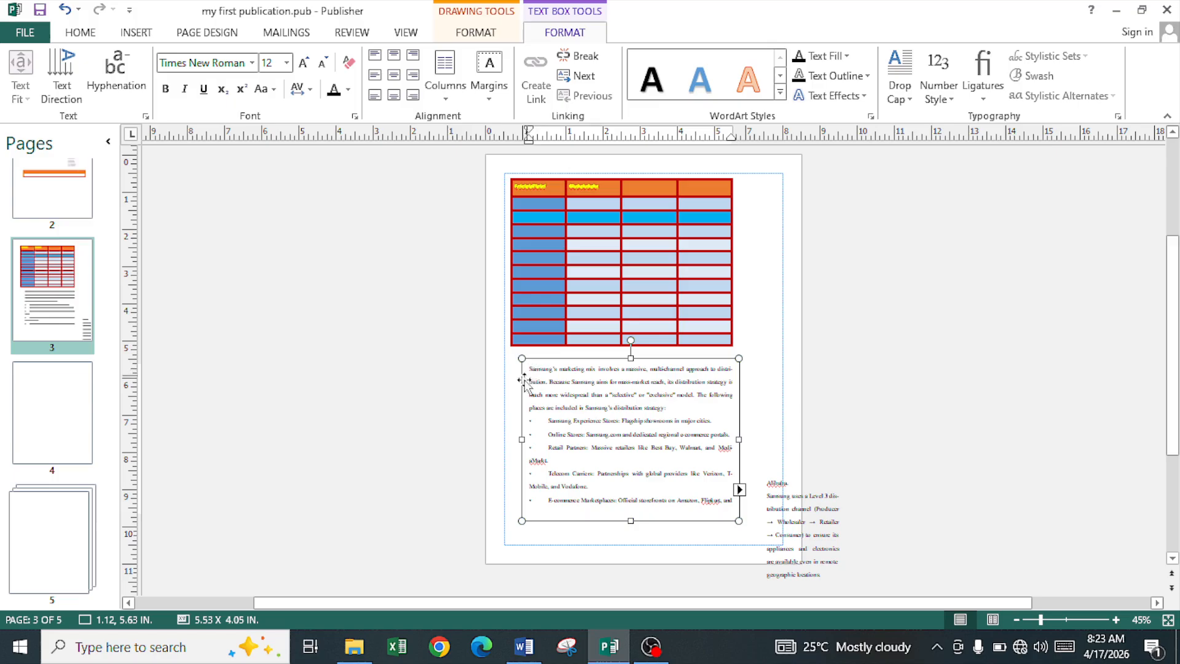
# Start a custom drop cap on the opening "S" of the Samsung paragraph and set its letter size to 2 lines high
pyautogui.scroll(4, 549, 411)
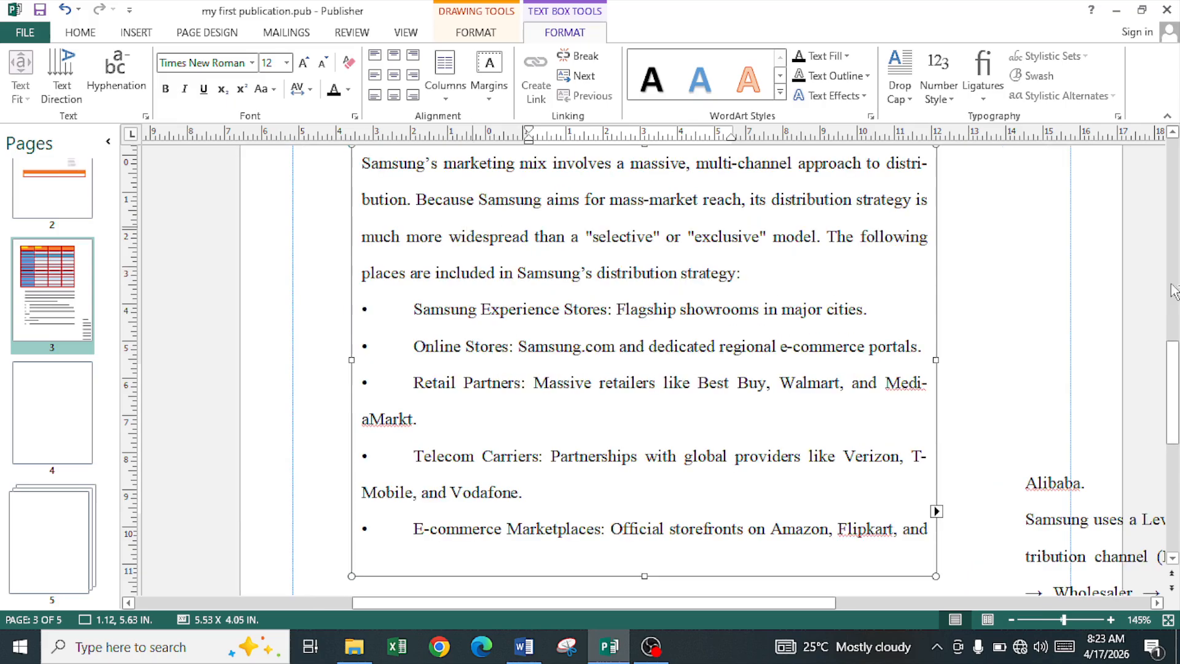
pyautogui.scroll(2, 519, 255)
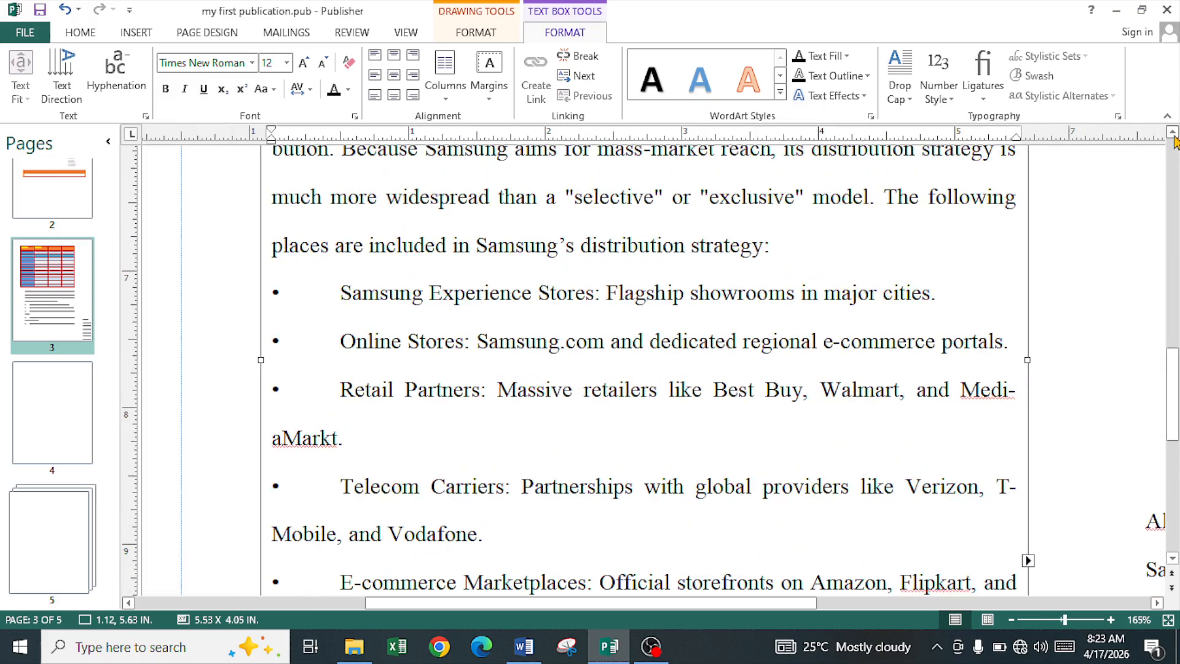
pyautogui.scroll(2, 509, 351)
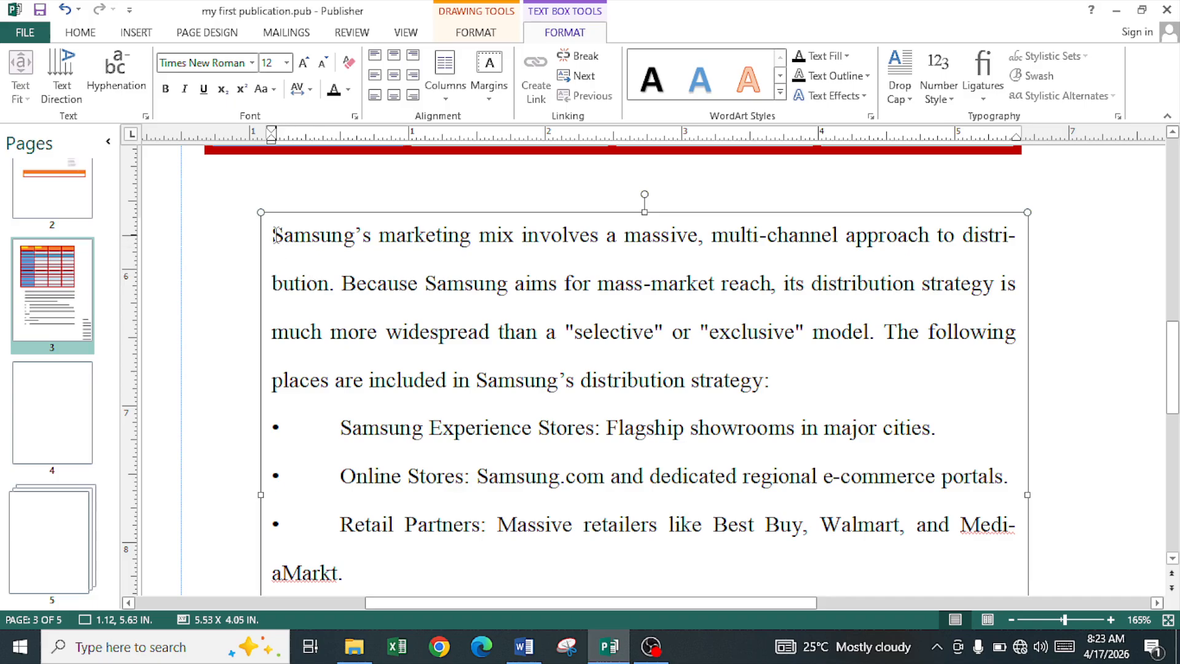
pyautogui.moveTo(273, 235); pyautogui.dragTo(284, 239)
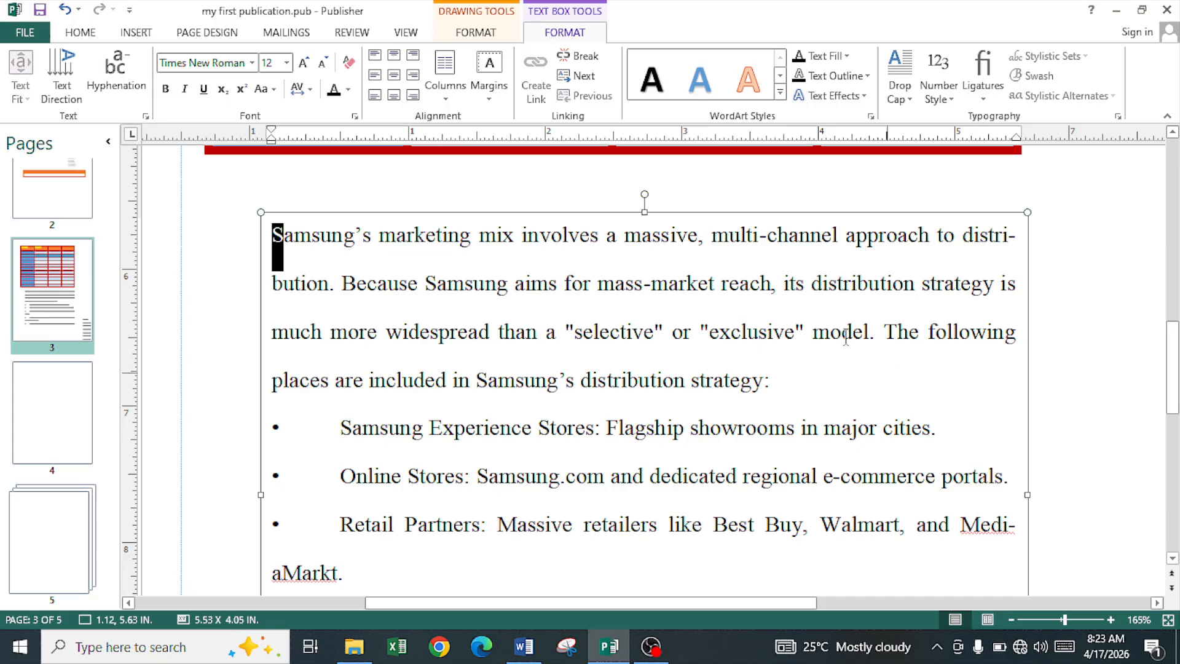
pyautogui.click(899, 89)
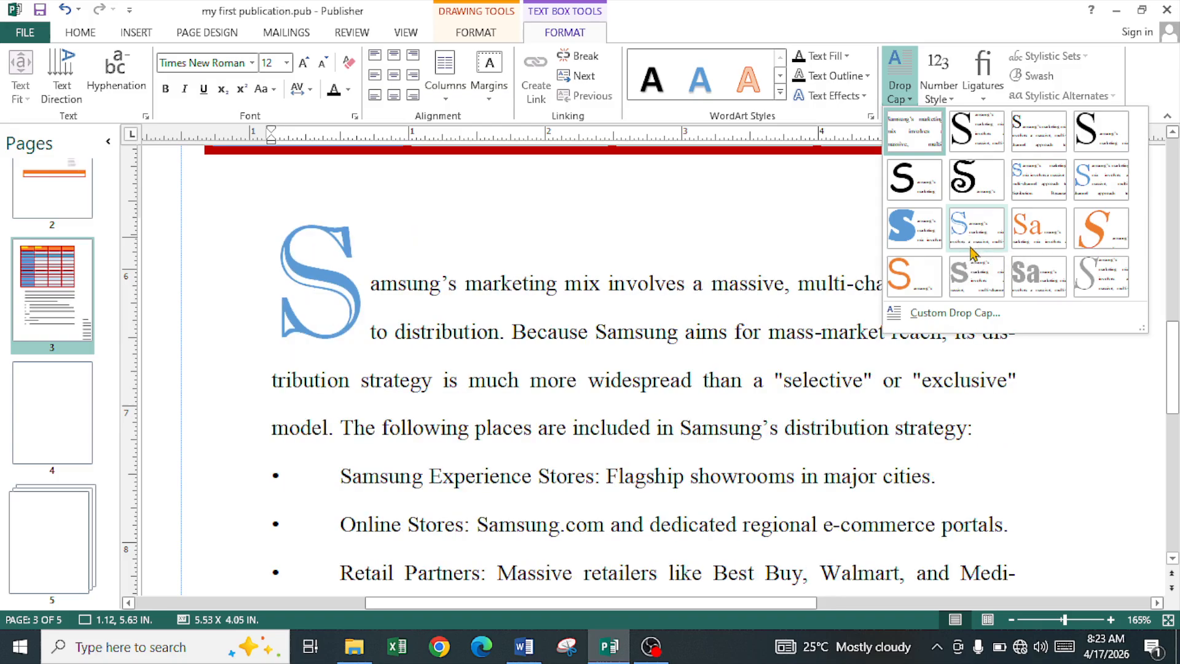
pyautogui.click(942, 321)
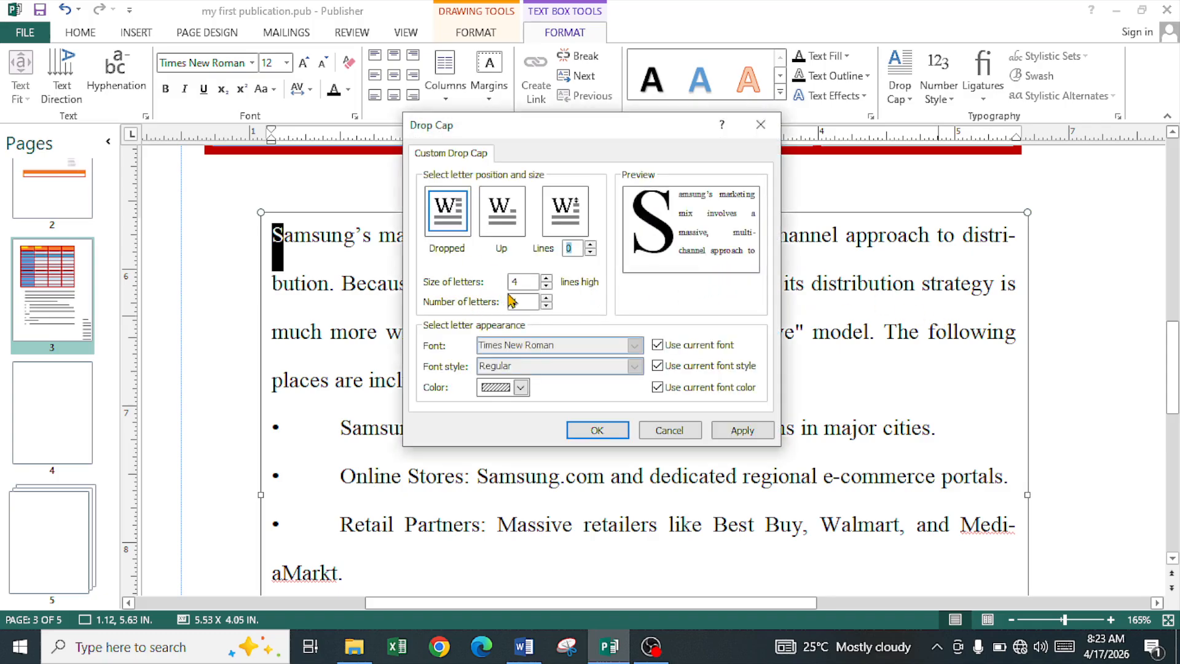
pyautogui.click(547, 287)
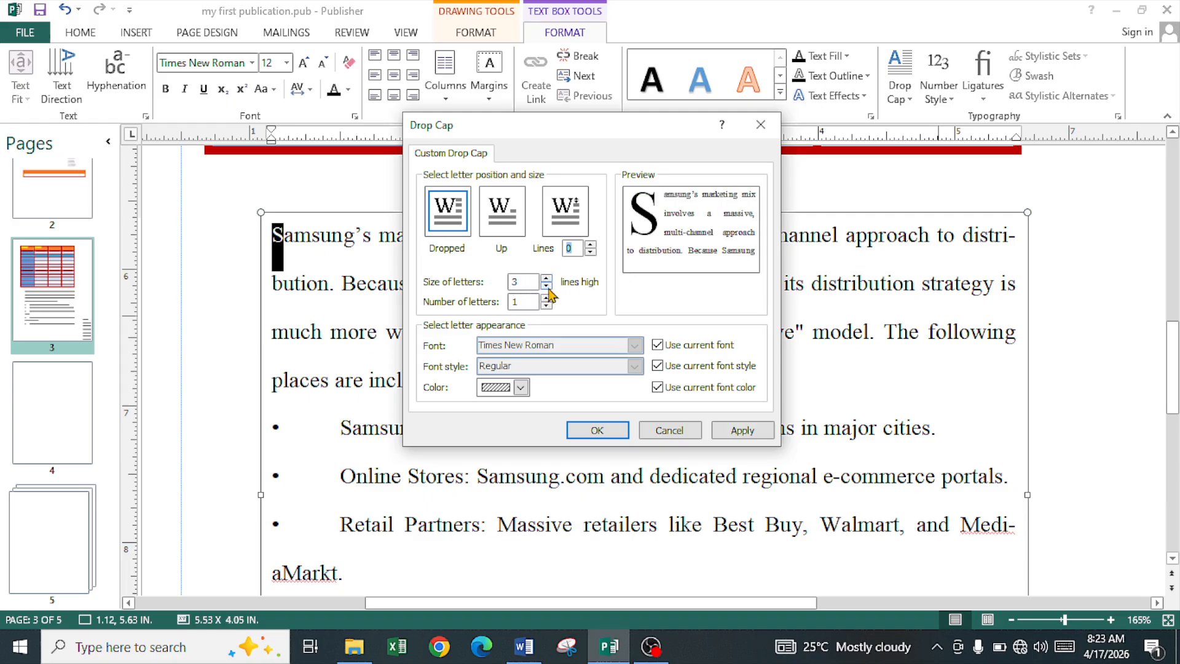
pyautogui.click(546, 287)
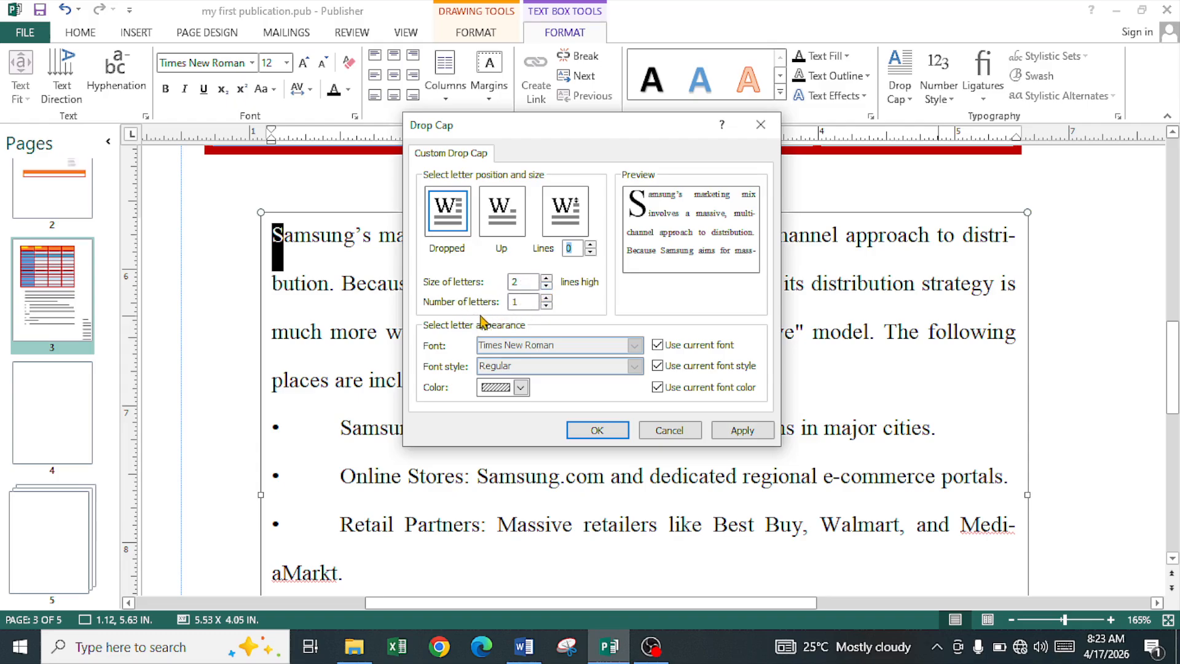
# Try larger letter counts for the drop cap, up to 7, and set the number of letters to 2
pyautogui.click(546, 298)
pyautogui.click(546, 298)
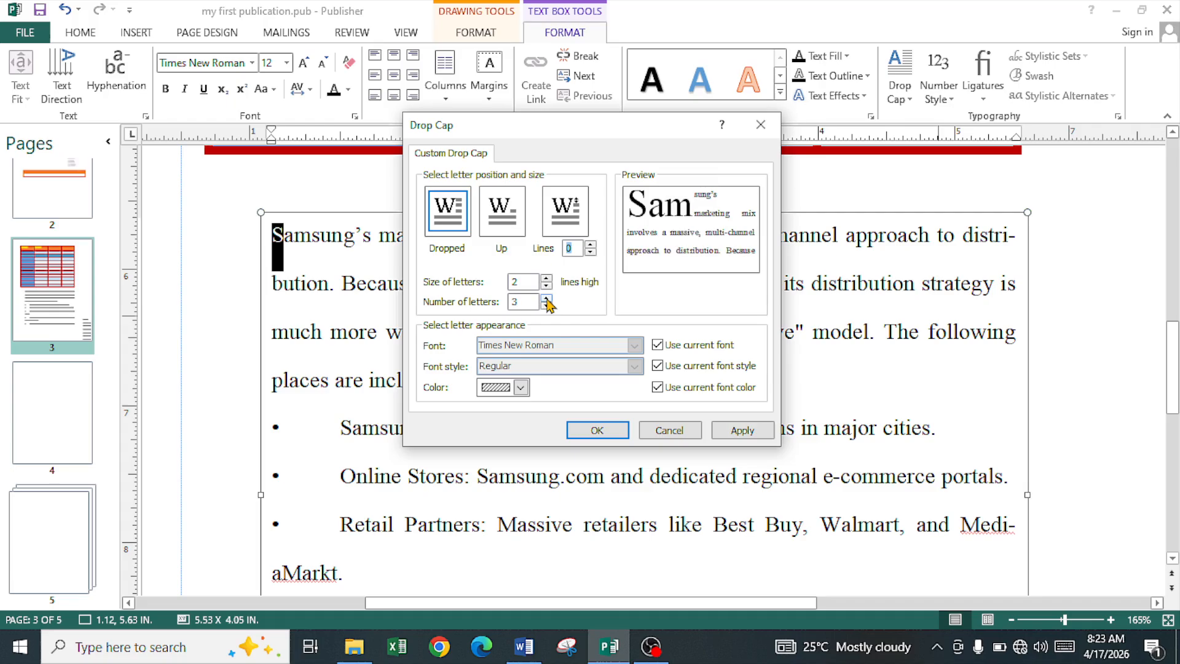
pyautogui.click(546, 298)
pyautogui.click(546, 298)
pyautogui.click(546, 298)
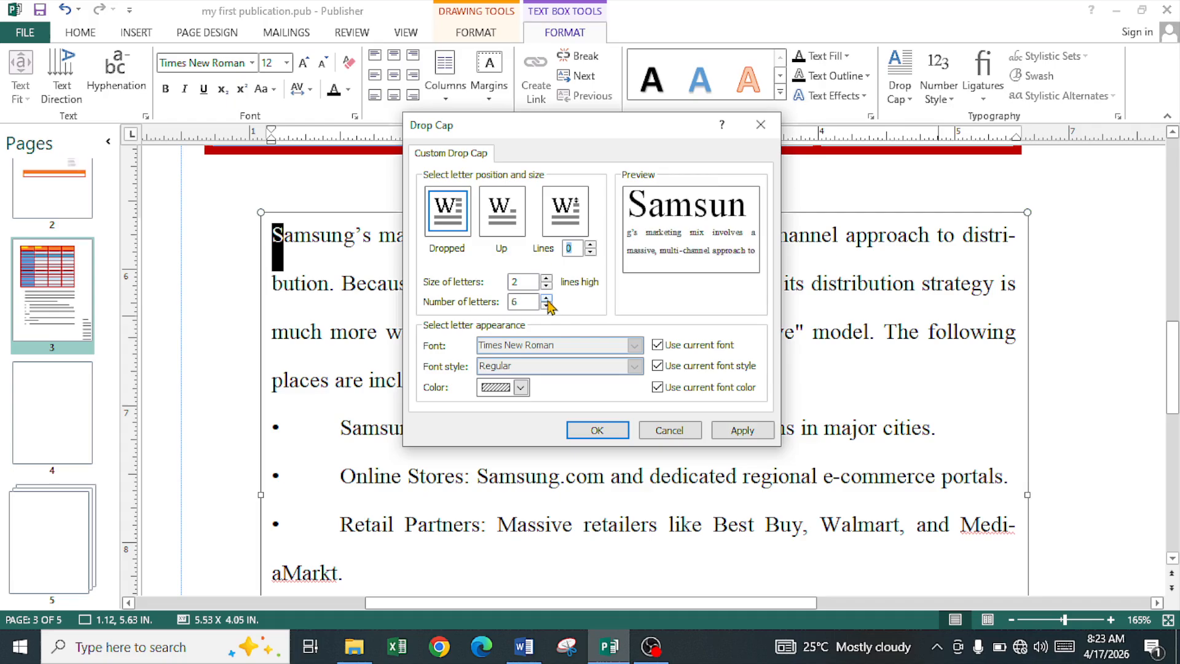
pyautogui.click(546, 298)
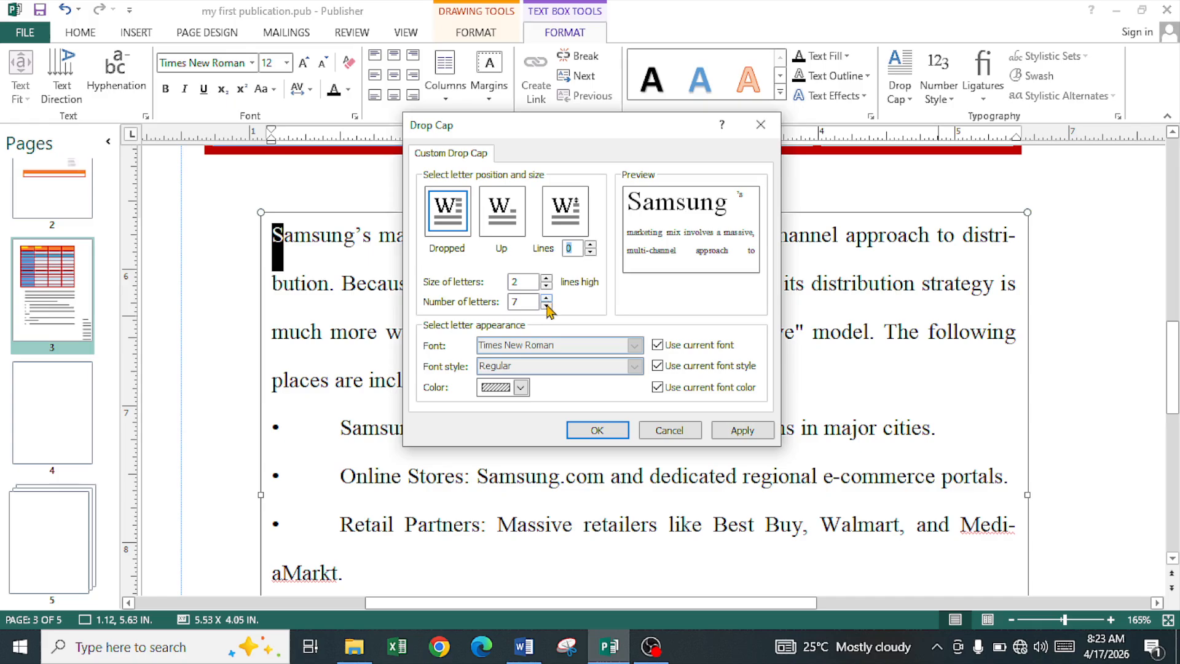
pyautogui.click(546, 305)
pyautogui.click(546, 305)
pyautogui.click(546, 306)
pyautogui.click(546, 305)
pyautogui.click(546, 305)
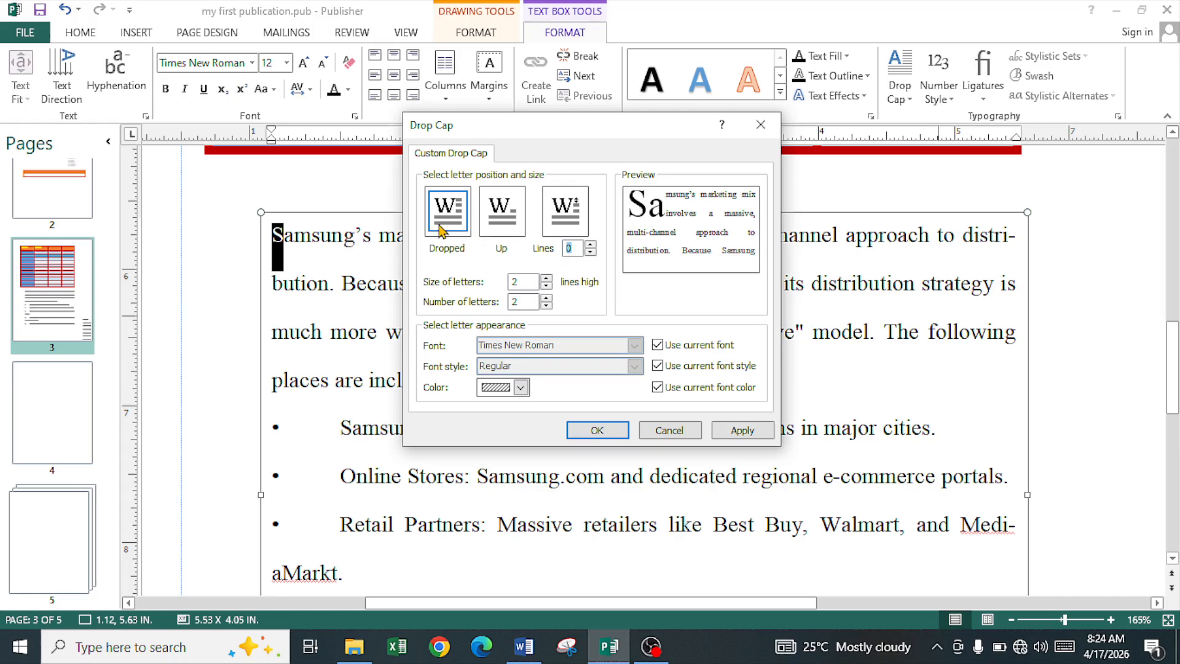
# Preview the Up and custom-lines positions, keep the Dropped position, and apply the drop cap to the paragraph
pyautogui.click(514, 228)
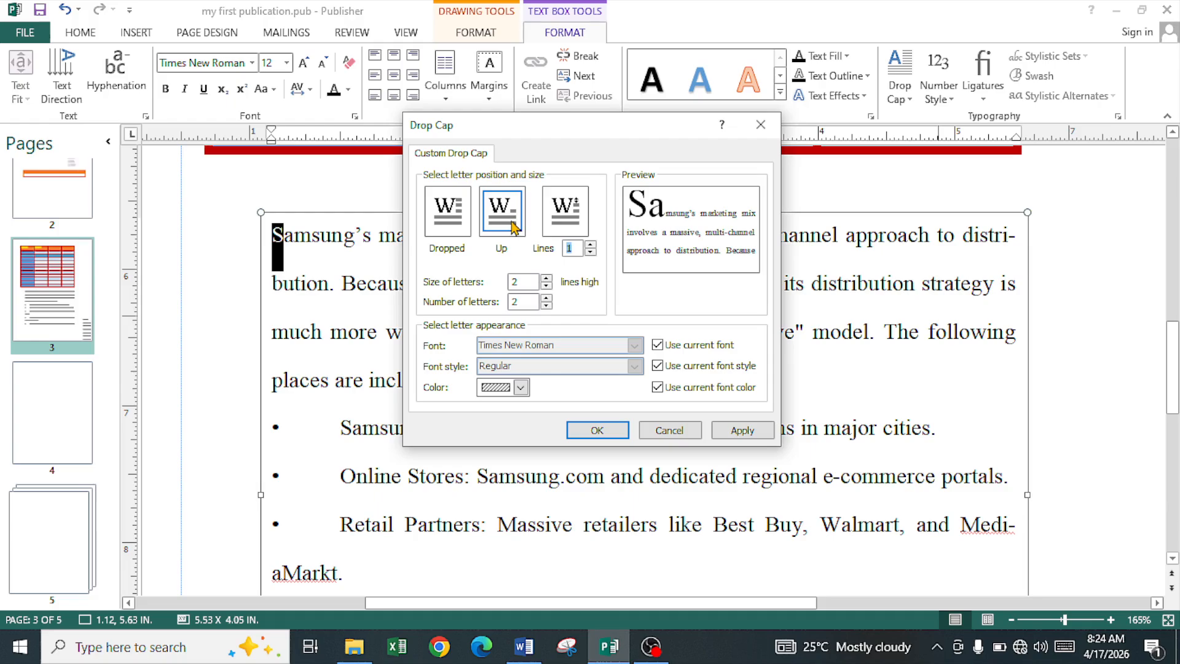
pyautogui.click(575, 221)
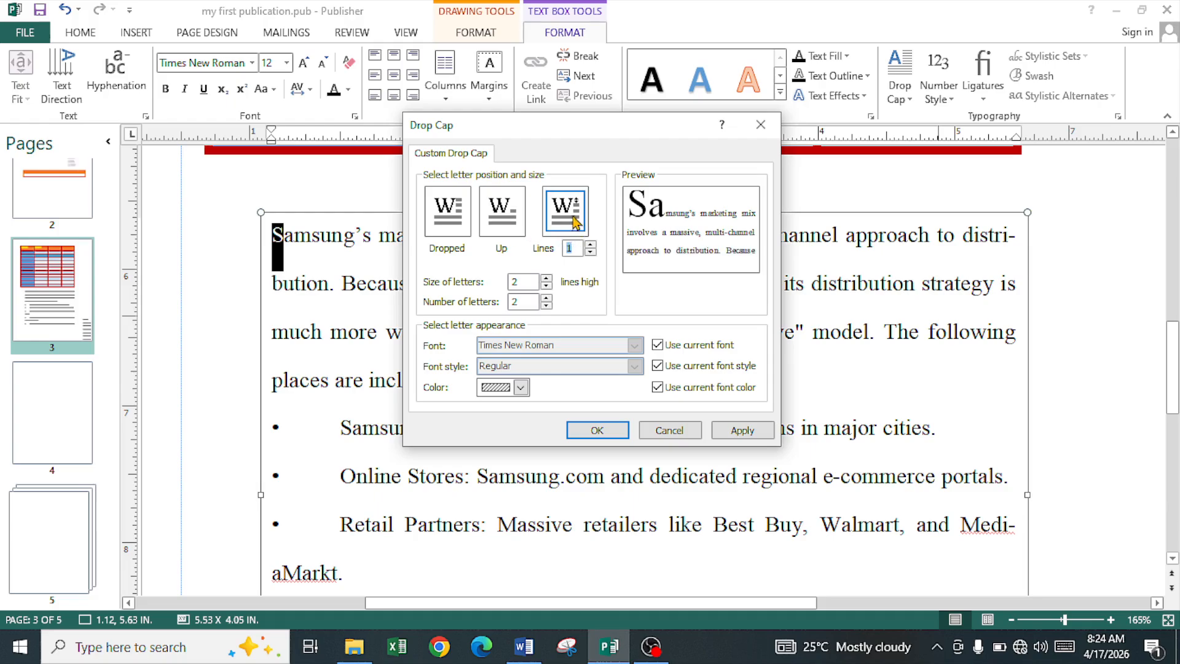
pyautogui.click(456, 220)
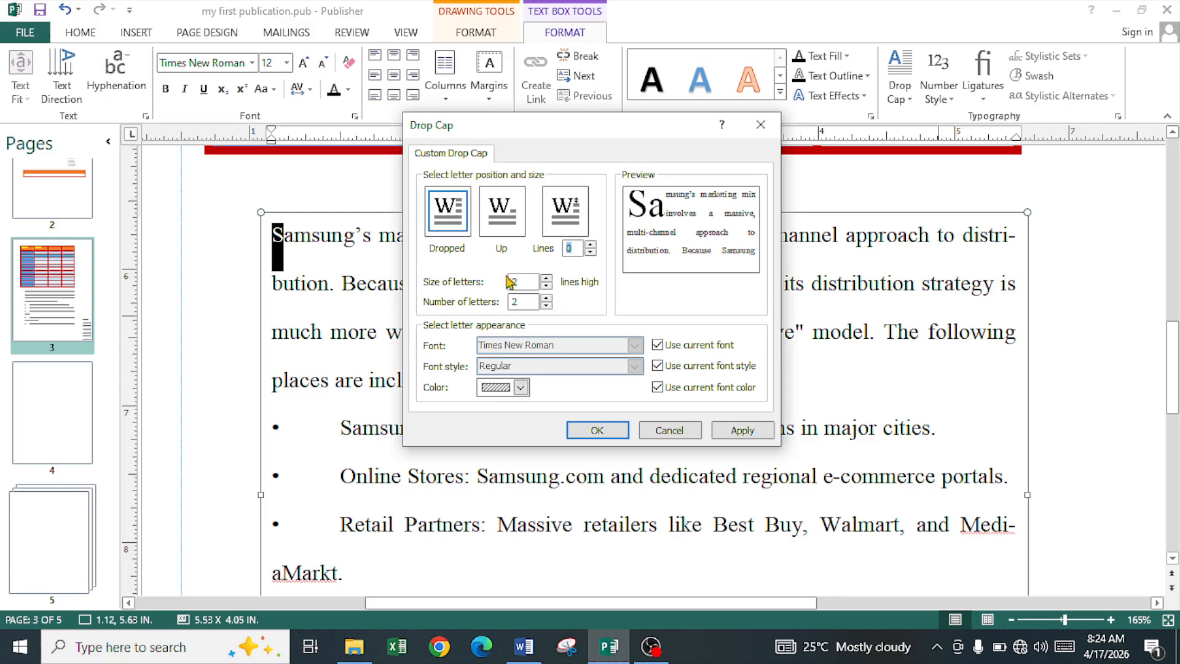
pyautogui.click(596, 430)
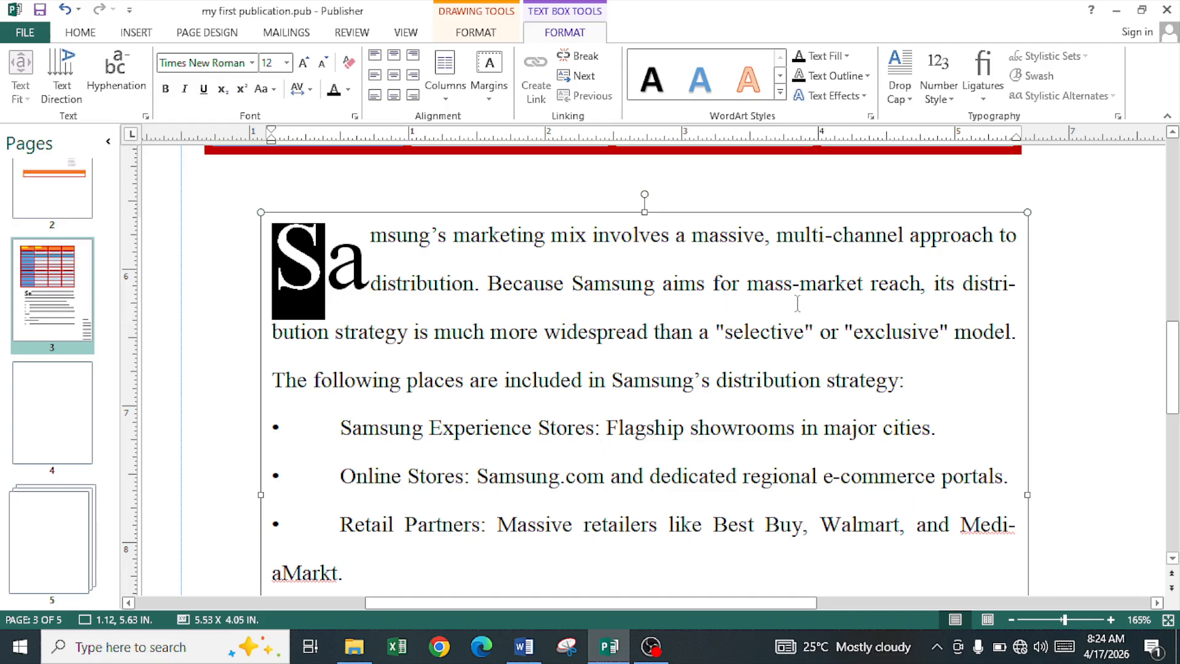
pyautogui.click(565, 332)
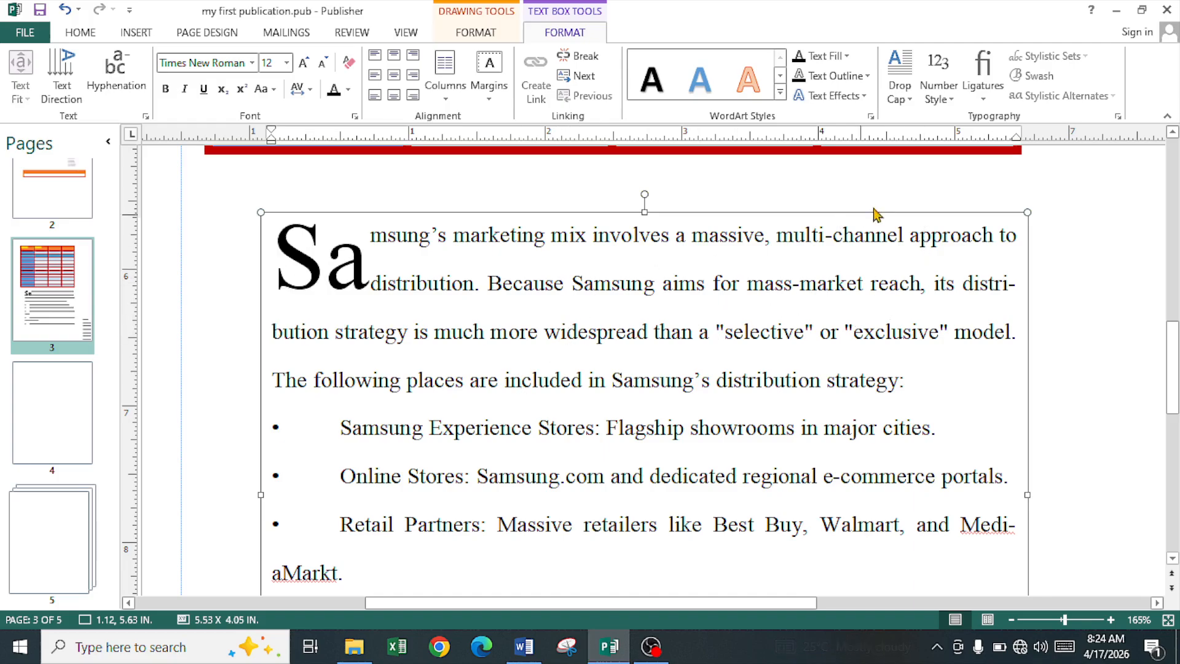
# Examine the Number Style and Ligatures typography options available for the Samsung text
pyautogui.click(947, 105)
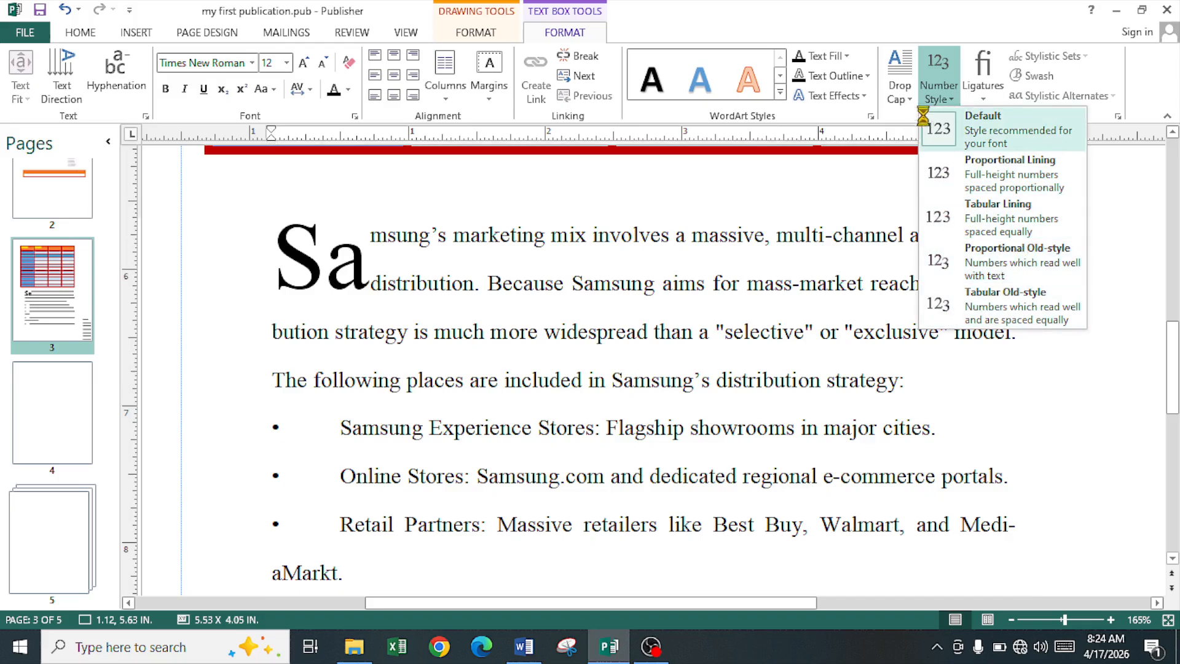
pyautogui.click(982, 93)
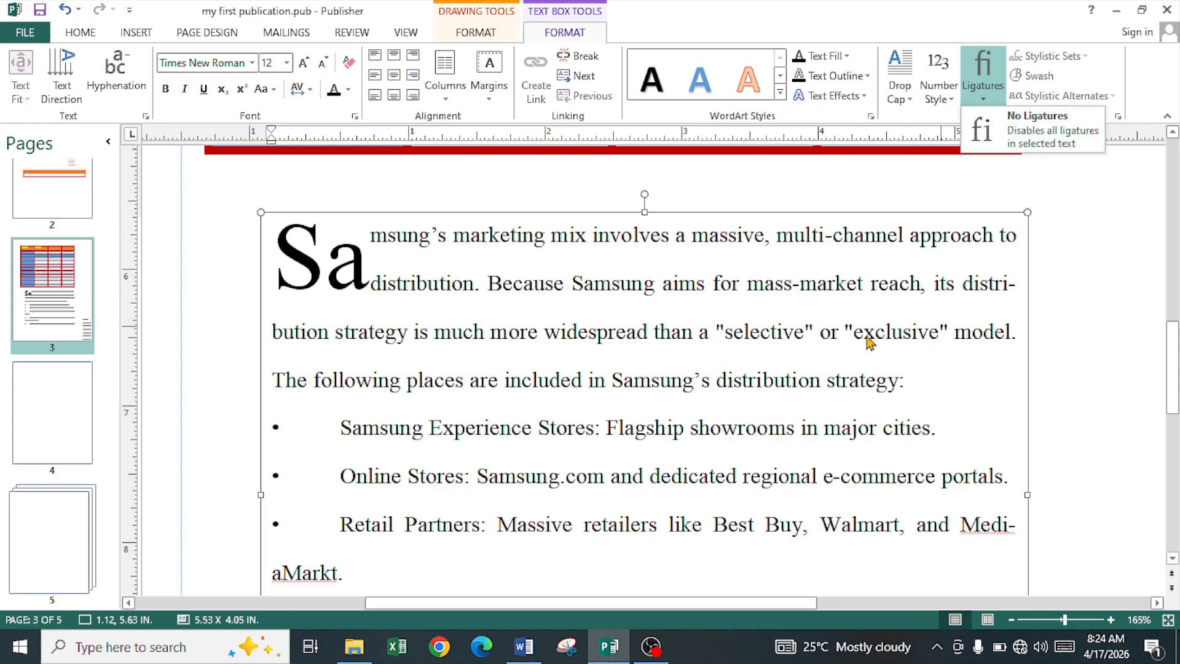
pyautogui.press('Escape')
pyautogui.moveTo(294, 272); pyautogui.dragTo(445, 273)
pyautogui.click(467, 316)
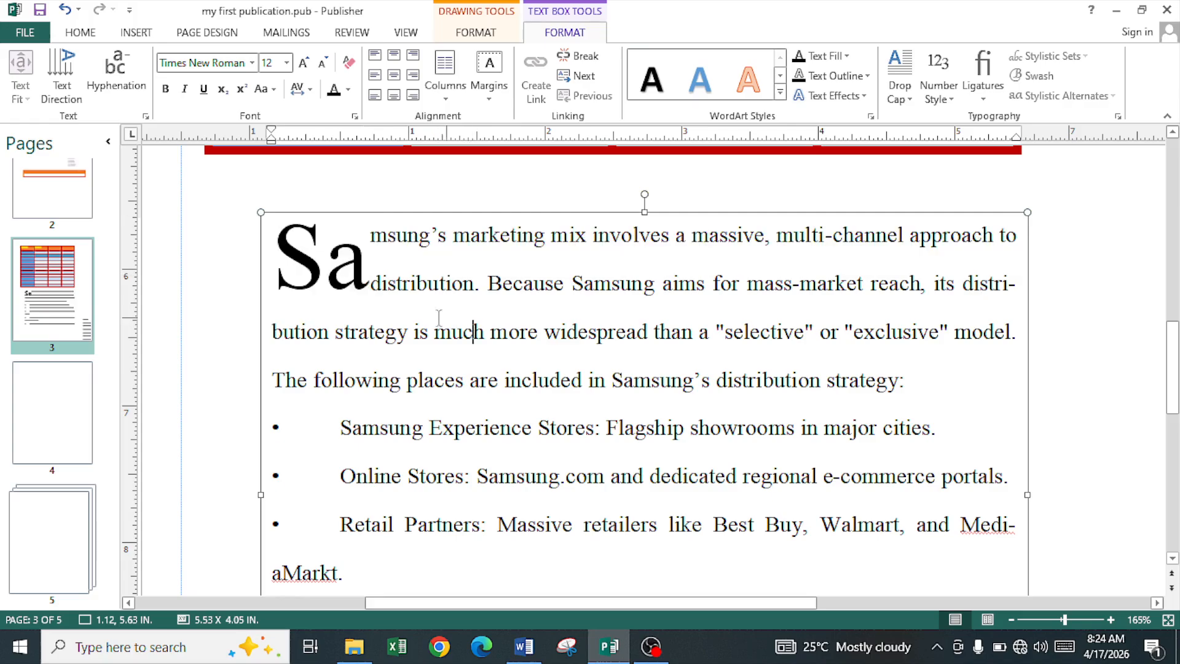
pyautogui.moveTo(343, 425); pyautogui.dragTo(429, 523)
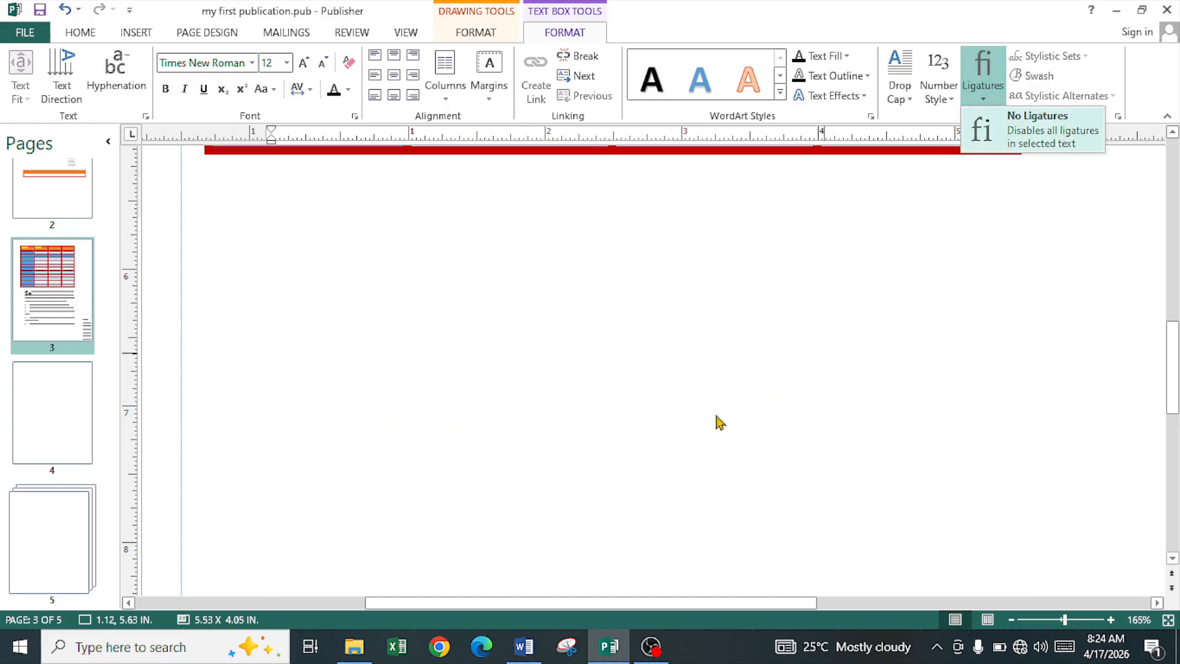
pyautogui.click(704, 307)
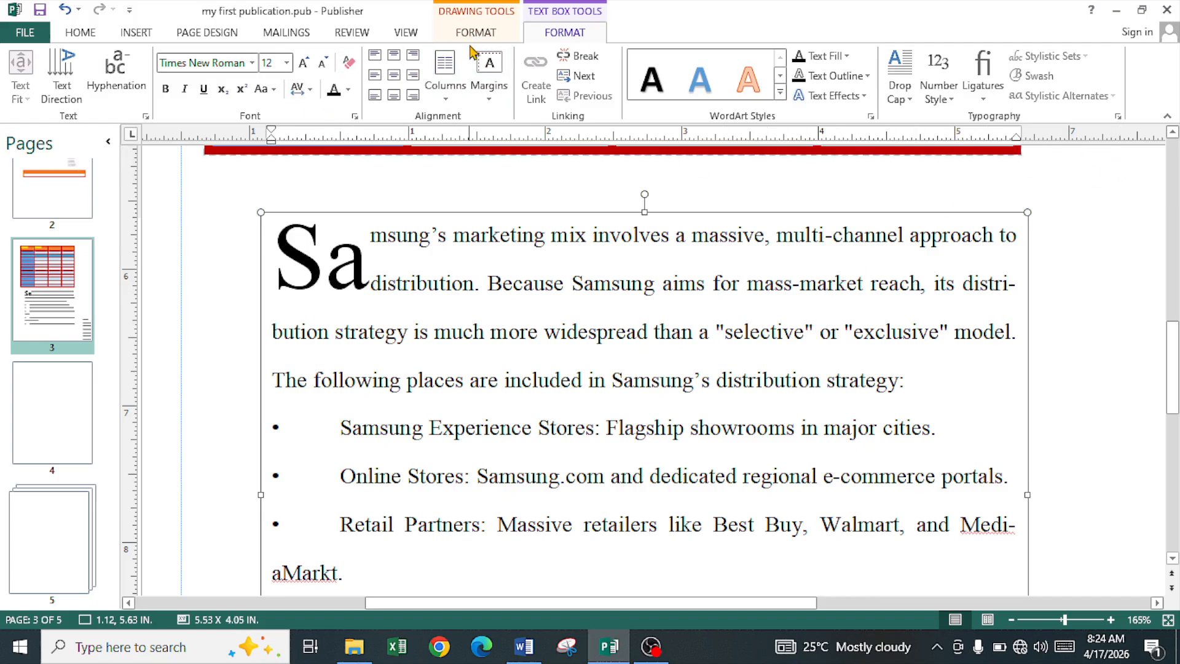
pyautogui.click(136, 33)
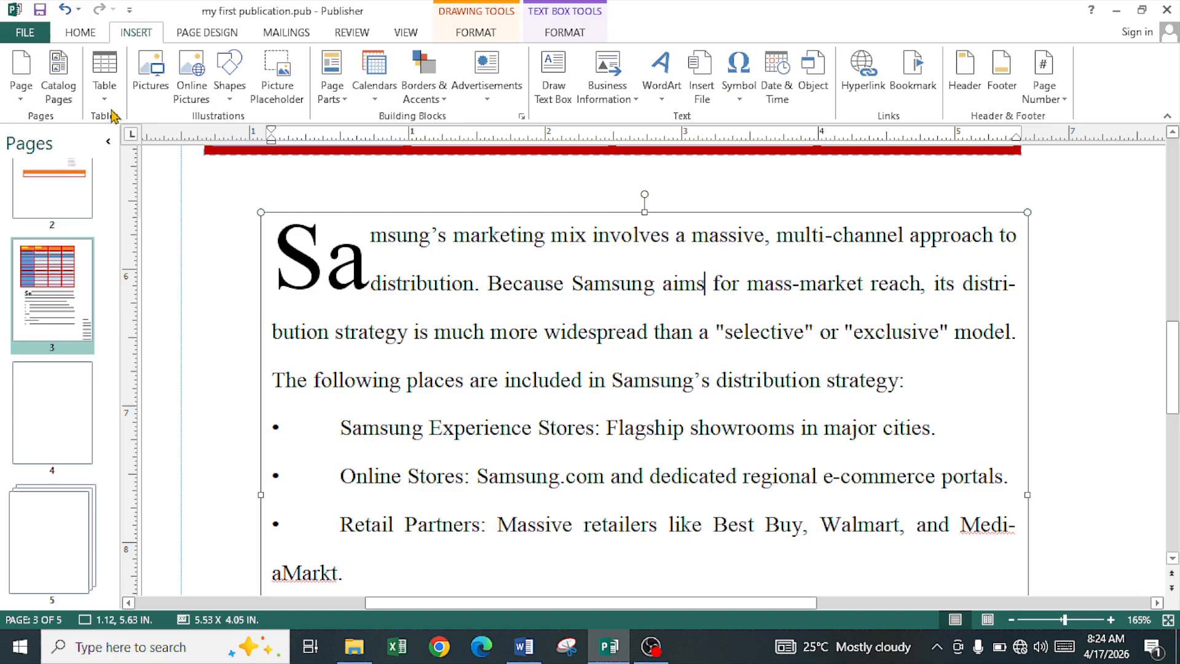
pyautogui.click(375, 188)
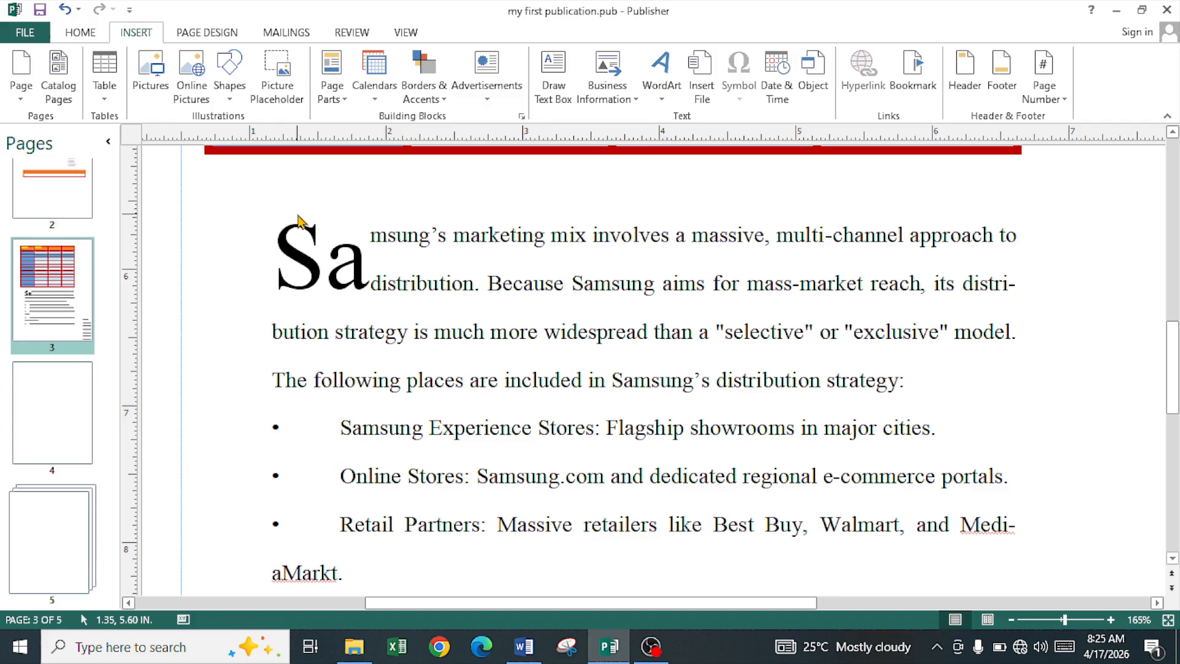
pyautogui.scroll(-3, 338, 307)
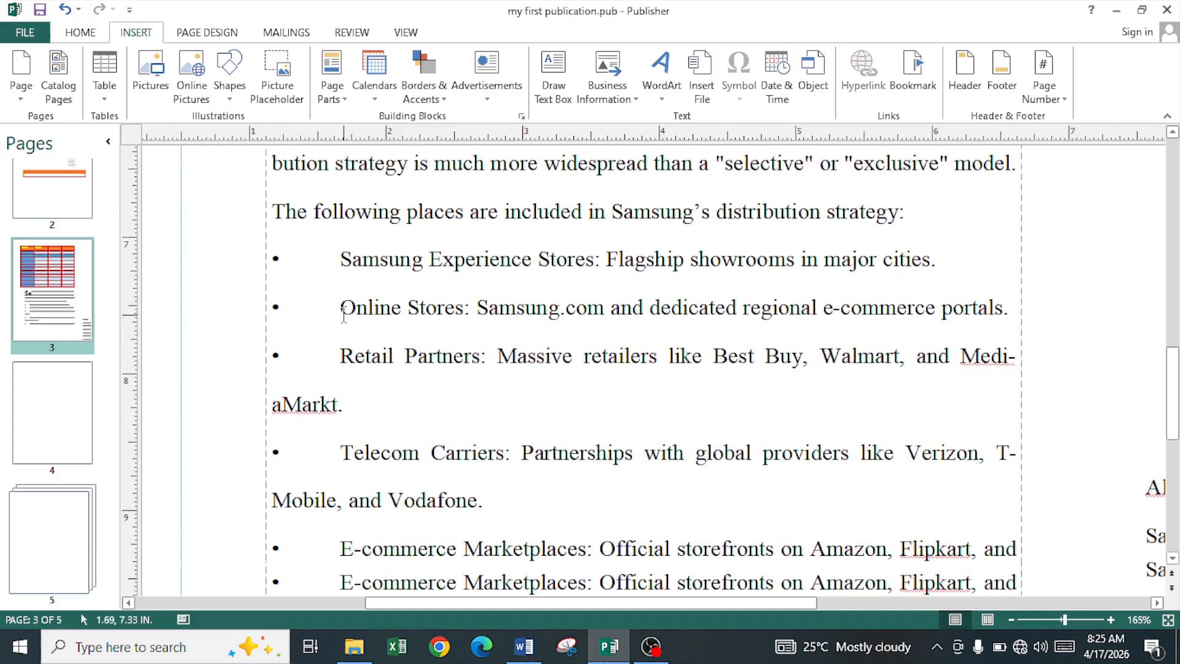
pyautogui.scroll(2, 337, 310)
pyautogui.scroll(-1, 326, 324)
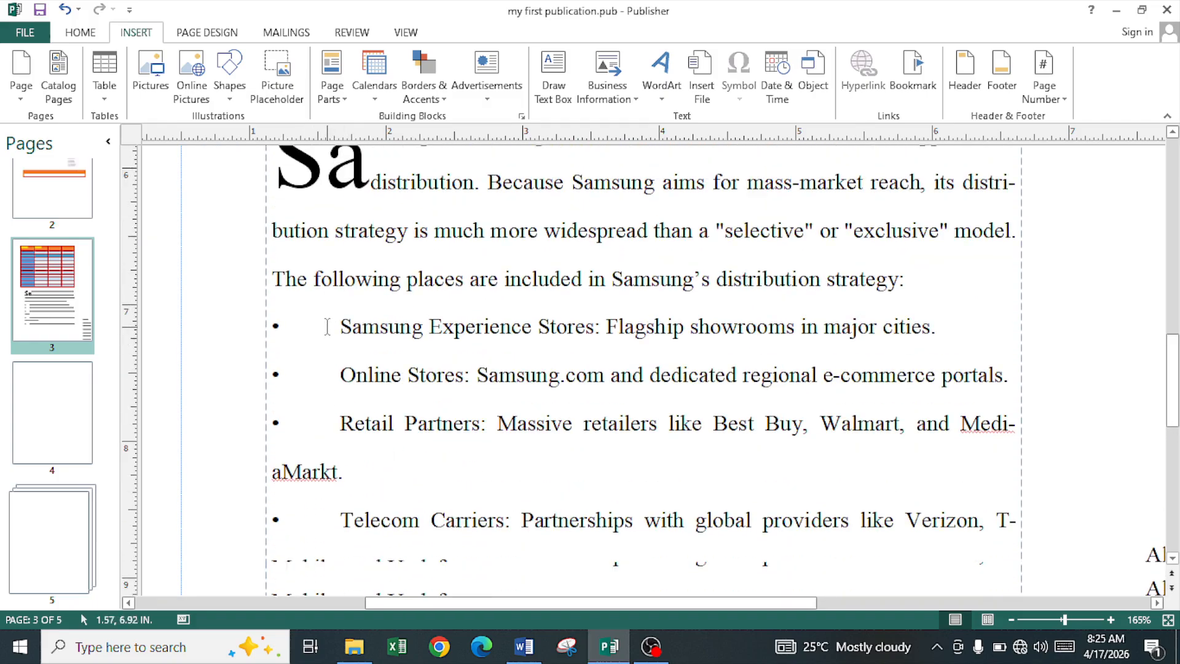
pyautogui.scroll(2, 365, 387)
pyautogui.scroll(3, 427, 406)
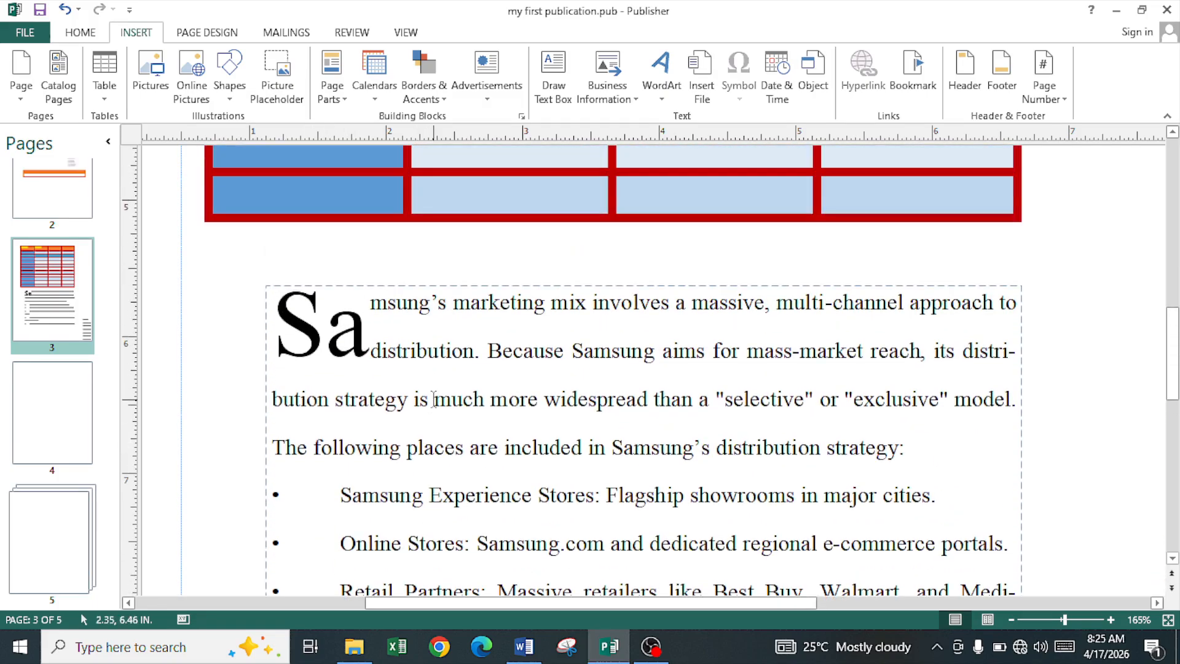